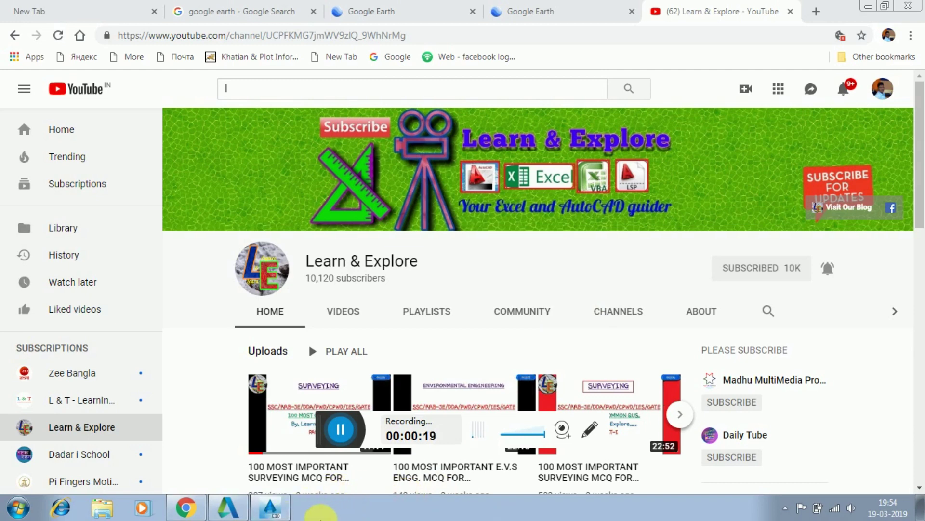
Switch from Chrome to the Civil 3D road alignment corridor drawing.
{"action": "left_click", "coordinate": [275, 509]}
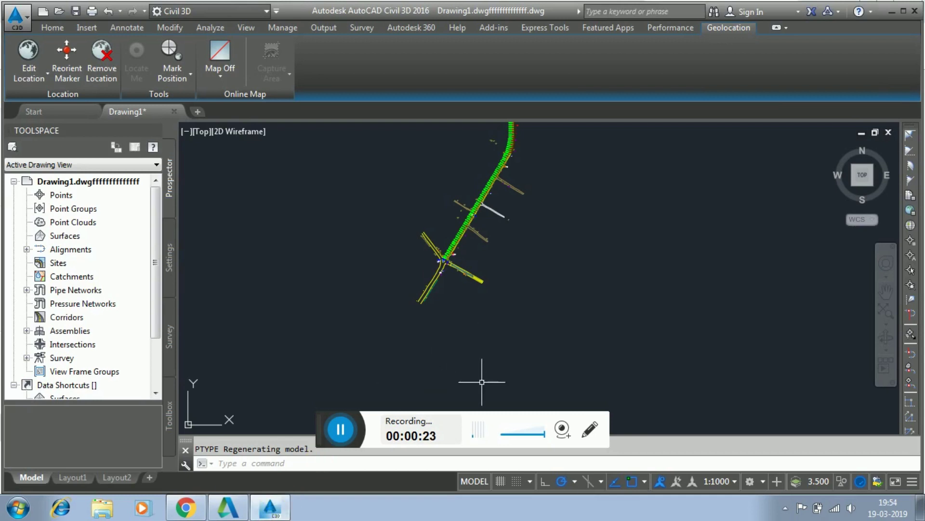
{"action": "left_click_drag", "start_coordinate": [320, 424], "coordinate": [377, 505]}
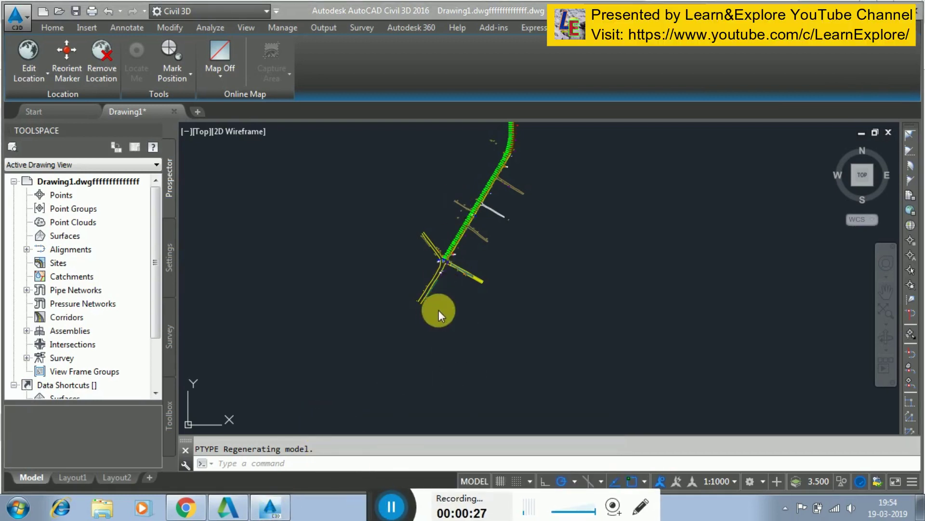
{"action": "scroll", "coordinate": [453, 287], "scroll_direction": "down", "scroll_amount": 2}
{"action": "scroll", "coordinate": [459, 264], "scroll_direction": "up", "scroll_amount": 5}
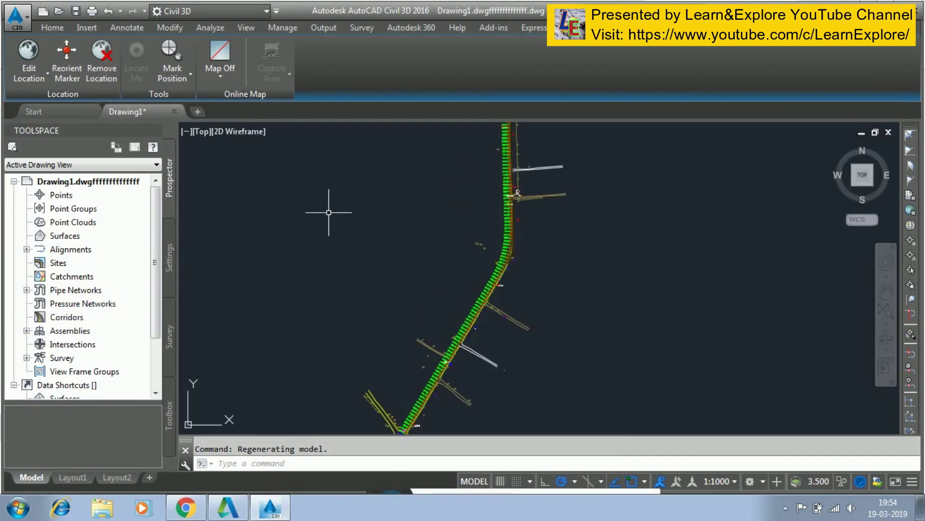
{"action": "scroll", "coordinate": [332, 211], "scroll_direction": "down", "scroll_amount": 4}
{"action": "scroll", "coordinate": [331, 211], "scroll_direction": "up", "scroll_amount": 3}
{"action": "scroll", "coordinate": [361, 159], "scroll_direction": "up", "scroll_amount": 1}
{"action": "scroll", "coordinate": [347, 289], "scroll_direction": "down", "scroll_amount": 1}
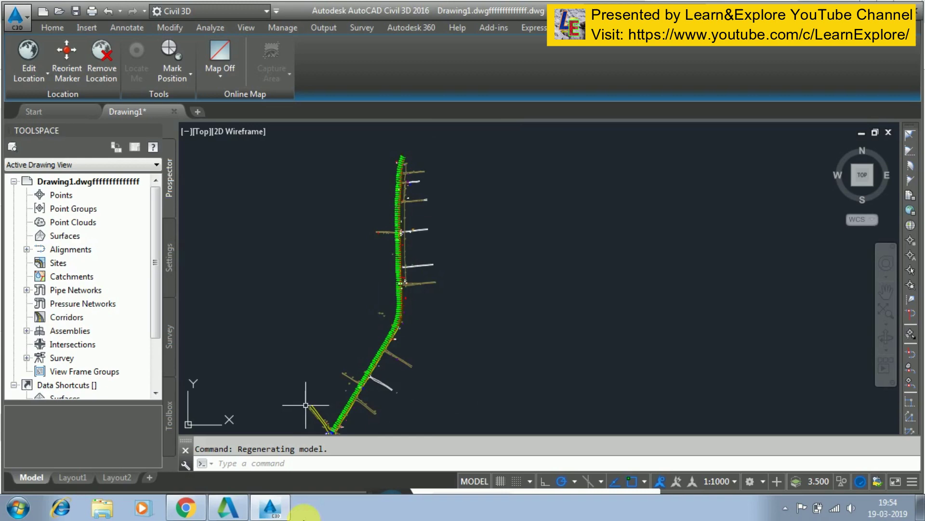
{"action": "scroll", "coordinate": [337, 377], "scroll_direction": "down", "scroll_amount": 1}
{"action": "scroll", "coordinate": [338, 383], "scroll_direction": "up", "scroll_amount": 3}
{"action": "scroll", "coordinate": [354, 311], "scroll_direction": "up", "scroll_amount": 2}
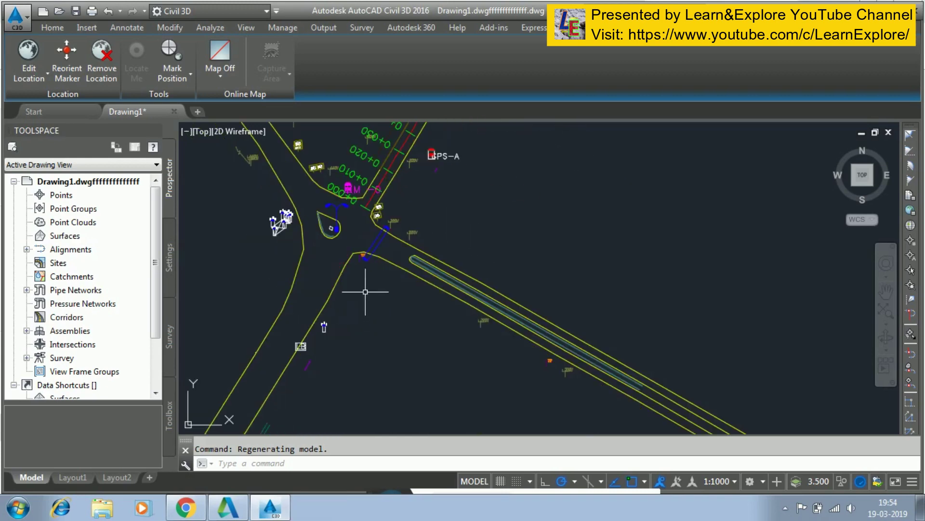
{"action": "scroll", "coordinate": [351, 131], "scroll_direction": "up", "scroll_amount": 1}
{"action": "scroll", "coordinate": [352, 150], "scroll_direction": "down", "scroll_amount": 4}
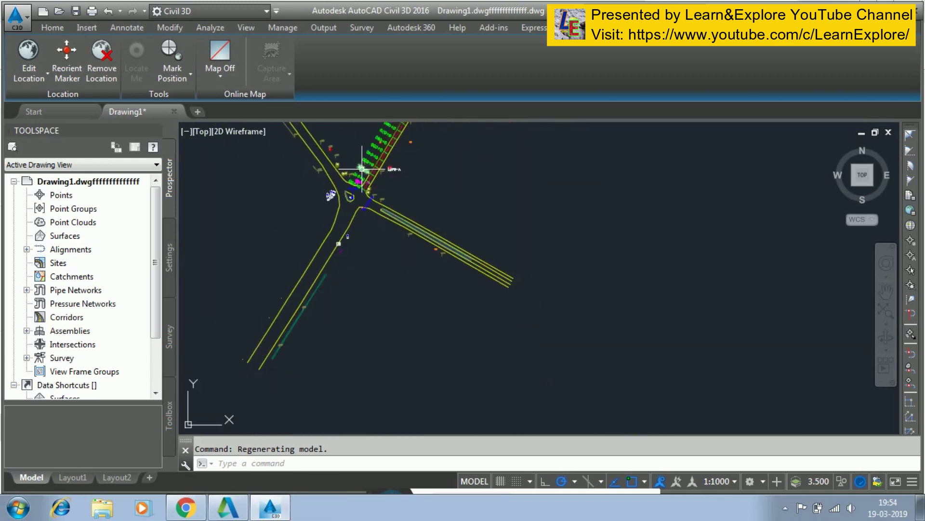
{"action": "scroll", "coordinate": [370, 282], "scroll_direction": "down", "scroll_amount": 3}
{"action": "scroll", "coordinate": [376, 296], "scroll_direction": "down", "scroll_amount": 1}
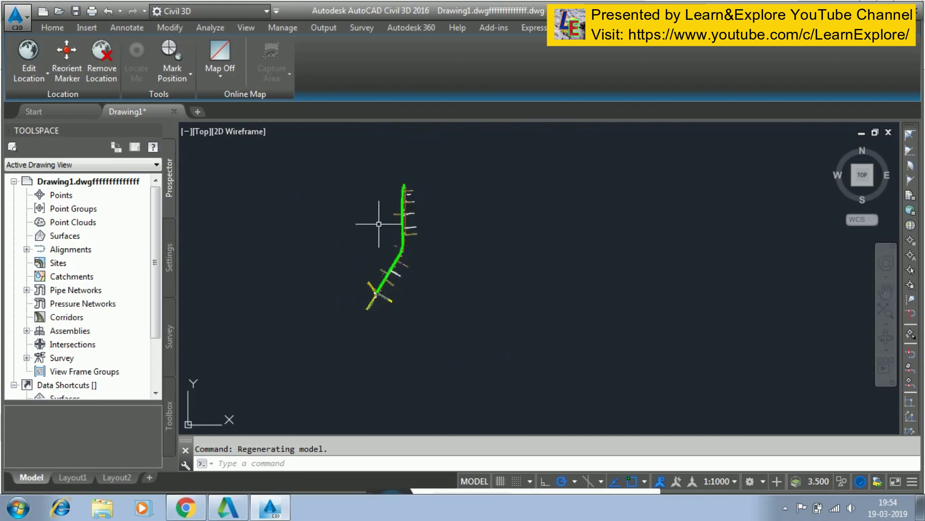
{"action": "scroll", "coordinate": [378, 229], "scroll_direction": "up", "scroll_amount": 3}
{"action": "scroll", "coordinate": [380, 228], "scroll_direction": "down", "scroll_amount": 2}
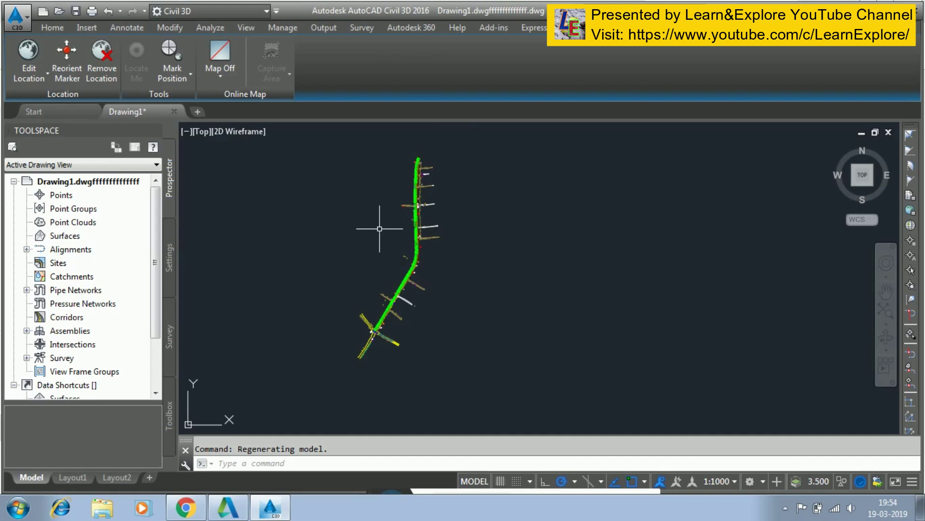
{"action": "type", "text": "M"}
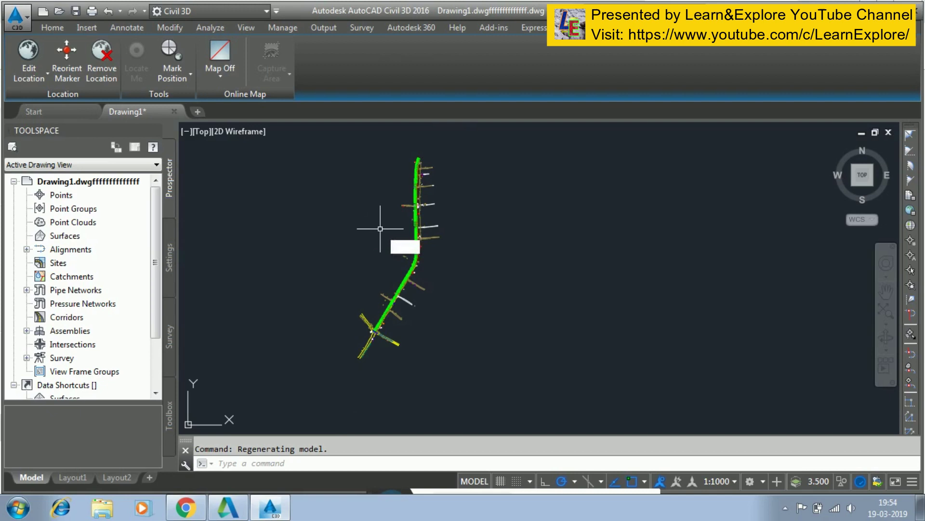
{"action": "type", "text": "AP"}
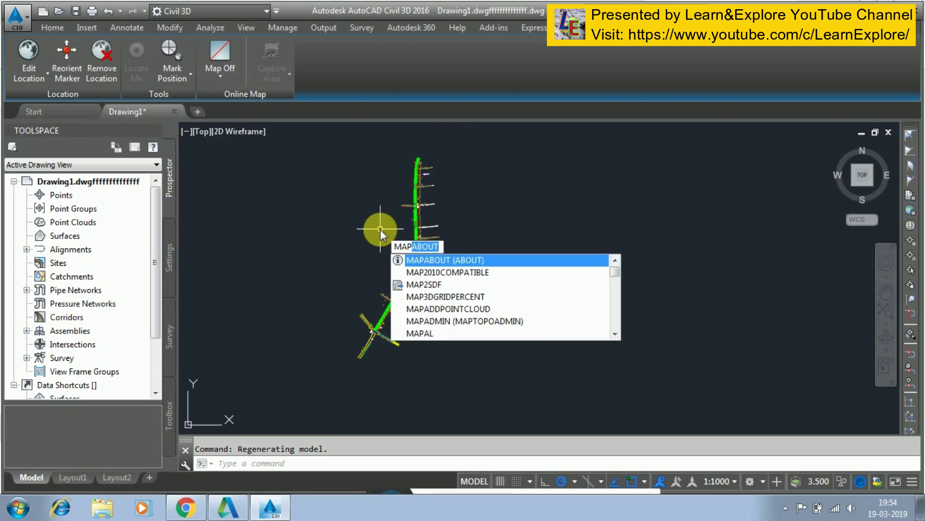
{"action": "type", "text": "CS"}
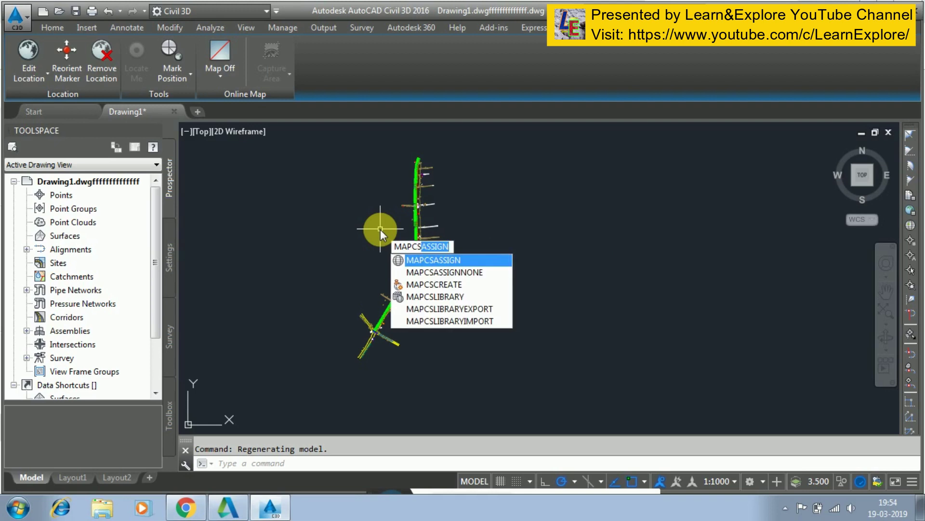
Run MAPCSASSIGN to open the Coordinate System – Assign dialog.
{"action": "key", "text": "Return"}
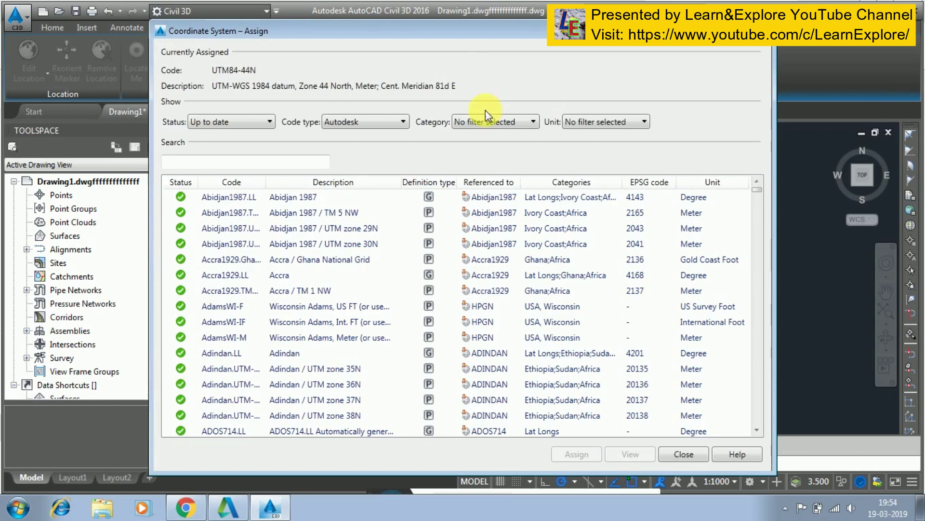
Filter the coordinate system list to Meter units and search for wgs84.
{"action": "left_click", "coordinate": [625, 126]}
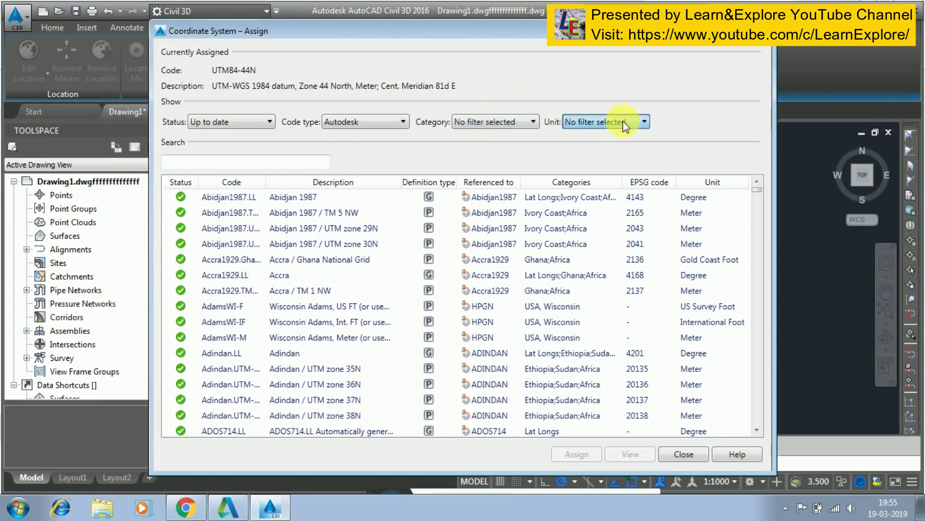
{"action": "left_click", "coordinate": [593, 154]}
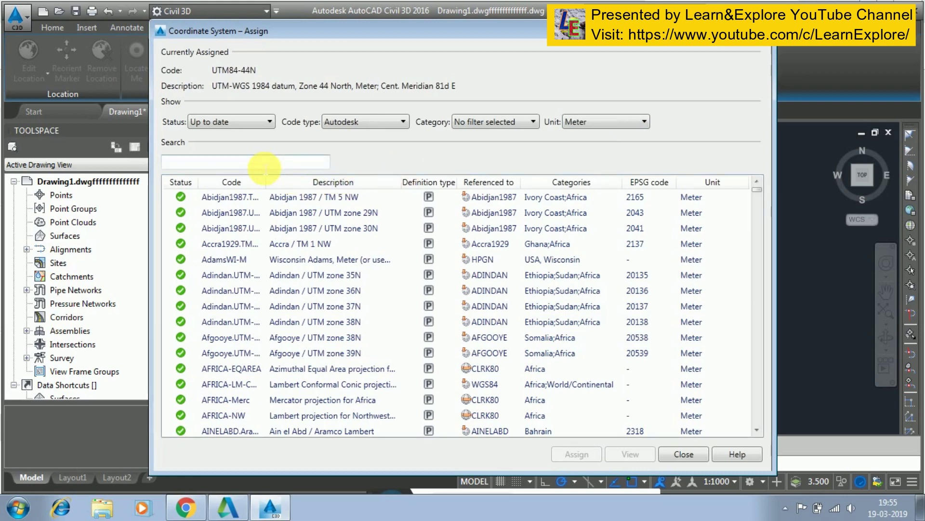
{"action": "left_click", "coordinate": [264, 165]}
{"action": "type", "text": "w"}
{"action": "type", "text": "gs84"}
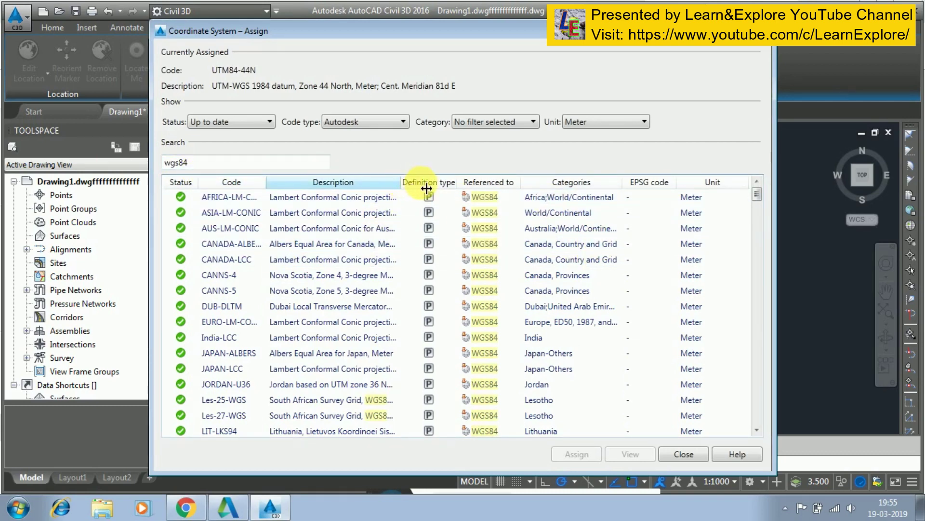
Assign UTM84-44N, WGS 1984 Zone 44 North, as the drawing's coordinate system.
{"action": "left_click_drag", "start_coordinate": [426, 188], "coordinate": [531, 182]}
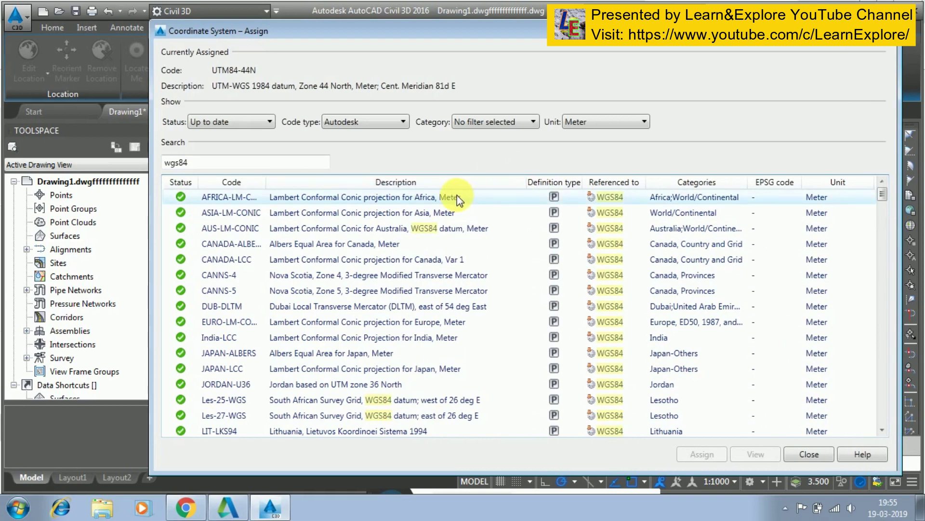
{"action": "scroll", "coordinate": [457, 196], "scroll_direction": "down", "scroll_amount": 1}
{"action": "scroll", "coordinate": [457, 195], "scroll_direction": "down", "scroll_amount": 2}
{"action": "scroll", "coordinate": [456, 195], "scroll_direction": "down", "scroll_amount": 1}
{"action": "scroll", "coordinate": [458, 195], "scroll_direction": "down", "scroll_amount": 3}
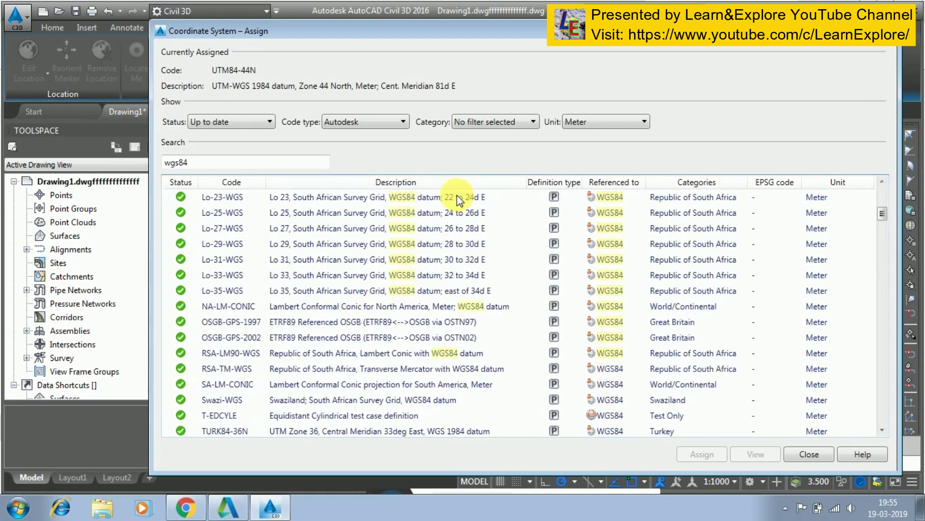
{"action": "scroll", "coordinate": [457, 195], "scroll_direction": "down", "scroll_amount": 1}
{"action": "scroll", "coordinate": [457, 196], "scroll_direction": "down", "scroll_amount": 1}
{"action": "scroll", "coordinate": [457, 196], "scroll_direction": "down", "scroll_amount": 2}
{"action": "scroll", "coordinate": [457, 196], "scroll_direction": "down", "scroll_amount": 1}
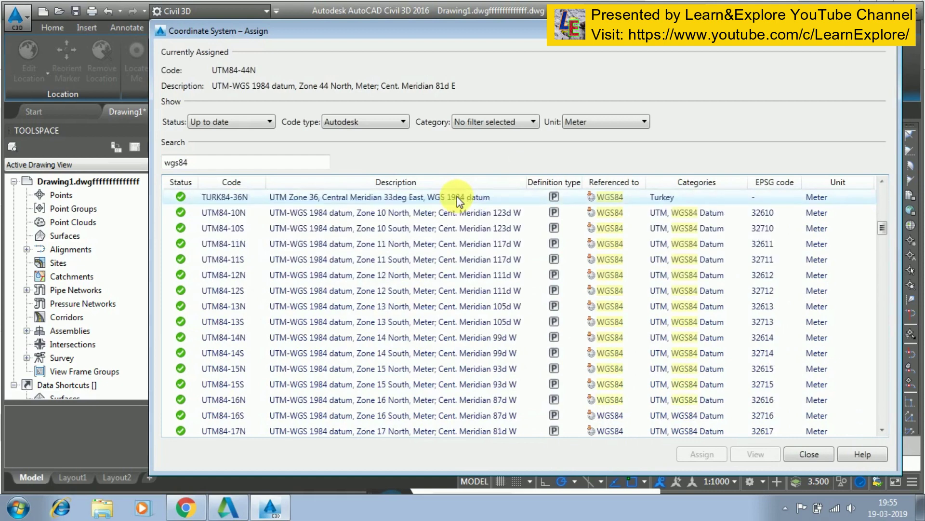
{"action": "scroll", "coordinate": [457, 197], "scroll_direction": "down", "scroll_amount": 2}
{"action": "scroll", "coordinate": [457, 196], "scroll_direction": "down", "scroll_amount": 2}
{"action": "scroll", "coordinate": [412, 207], "scroll_direction": "down", "scroll_amount": 4}
{"action": "scroll", "coordinate": [393, 313], "scroll_direction": "down", "scroll_amount": 2}
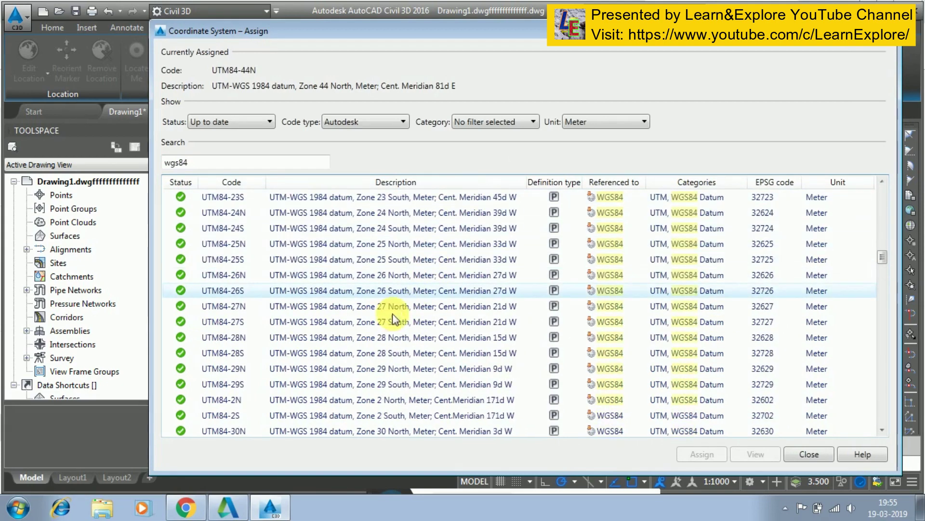
{"action": "scroll", "coordinate": [367, 352], "scroll_direction": "down", "scroll_amount": 3}
{"action": "scroll", "coordinate": [367, 352], "scroll_direction": "down", "scroll_amount": 2}
{"action": "scroll", "coordinate": [368, 351], "scroll_direction": "down", "scroll_amount": 3}
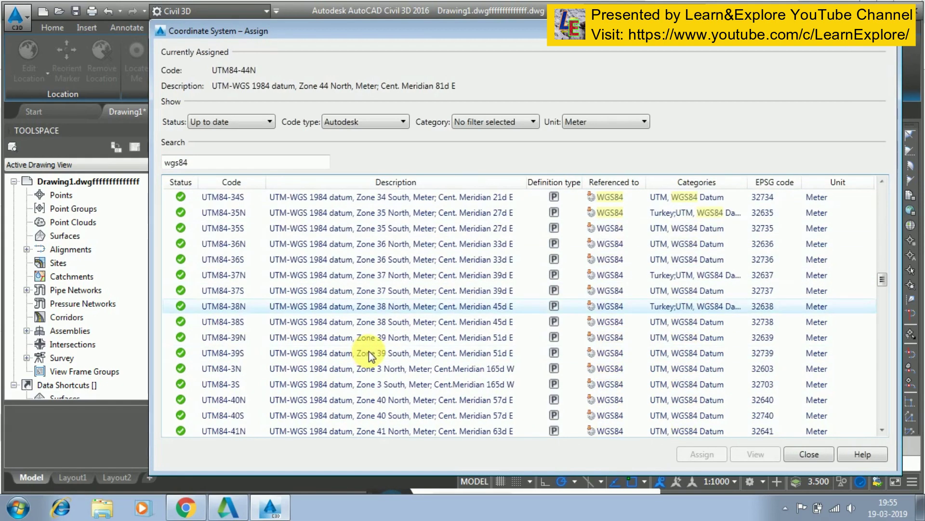
{"action": "scroll", "coordinate": [246, 383], "scroll_direction": "down", "scroll_amount": 1}
{"action": "scroll", "coordinate": [255, 391], "scroll_direction": "down", "scroll_amount": 3}
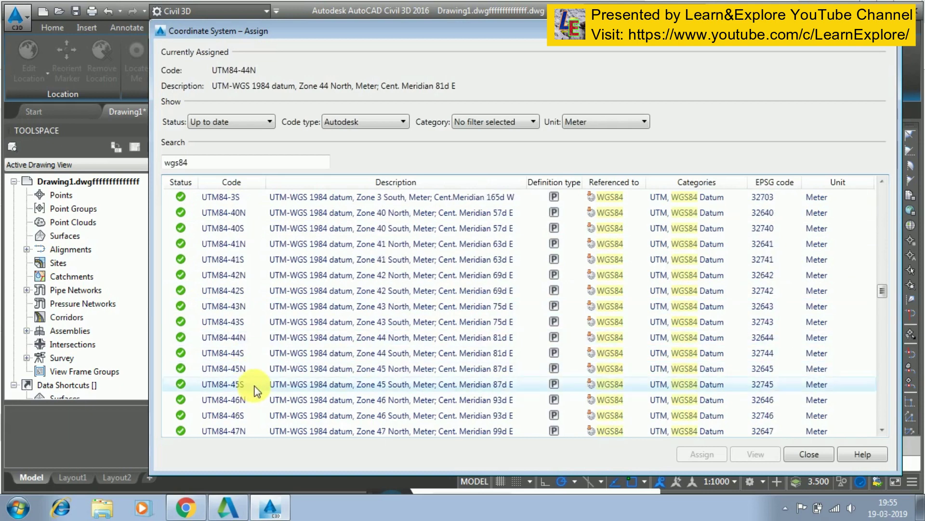
{"action": "scroll", "coordinate": [253, 387], "scroll_direction": "down", "scroll_amount": 1}
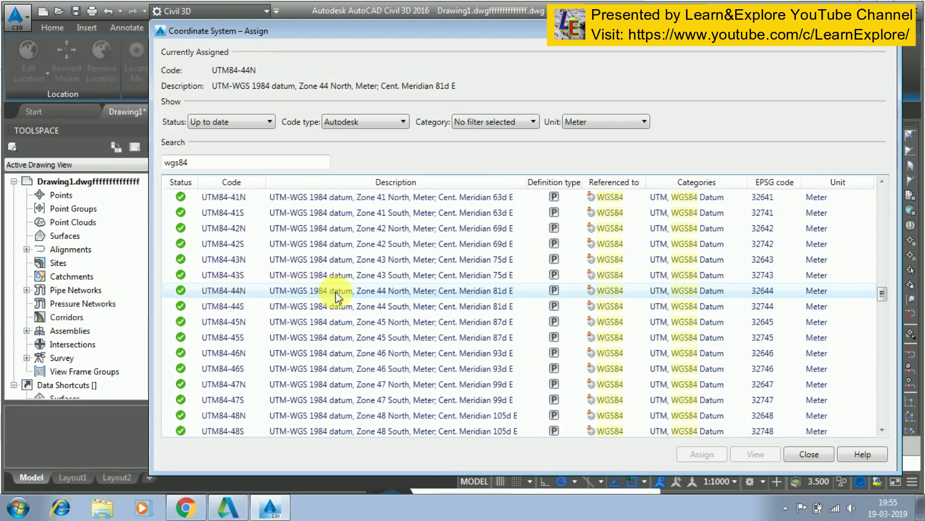
{"action": "left_click", "coordinate": [392, 295]}
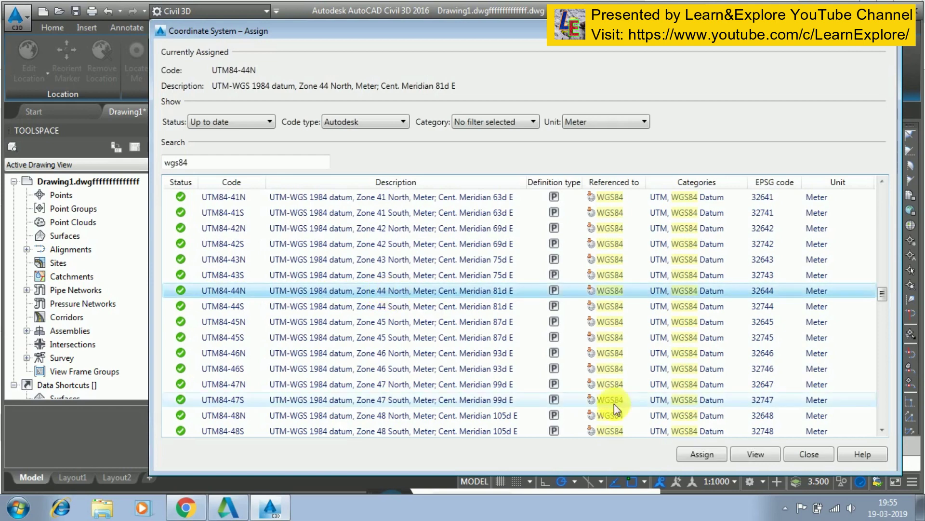
{"action": "left_click", "coordinate": [701, 454]}
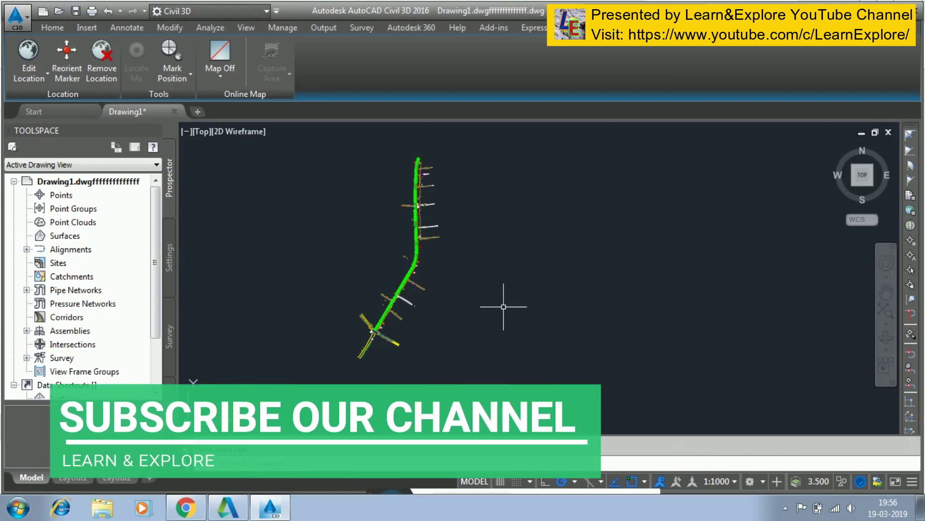
{"action": "type", "text": "E"}
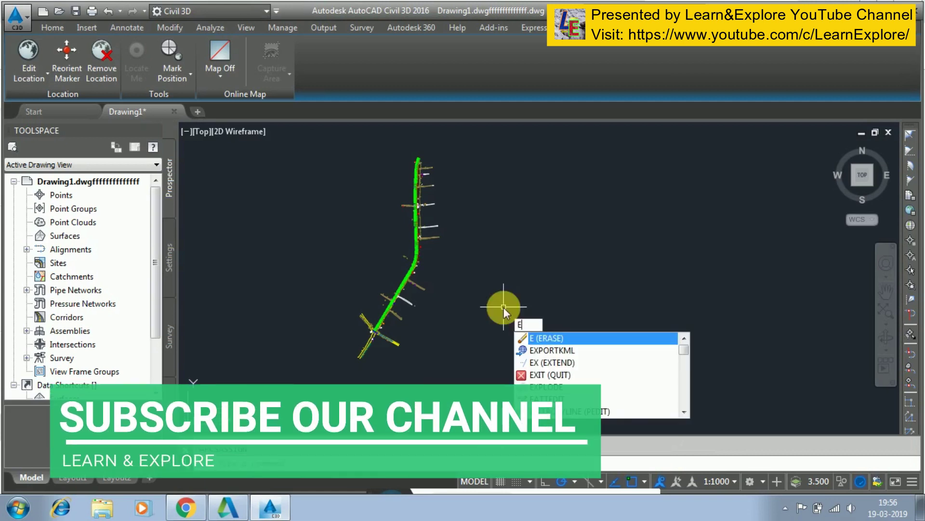
{"action": "type", "text": "XP"}
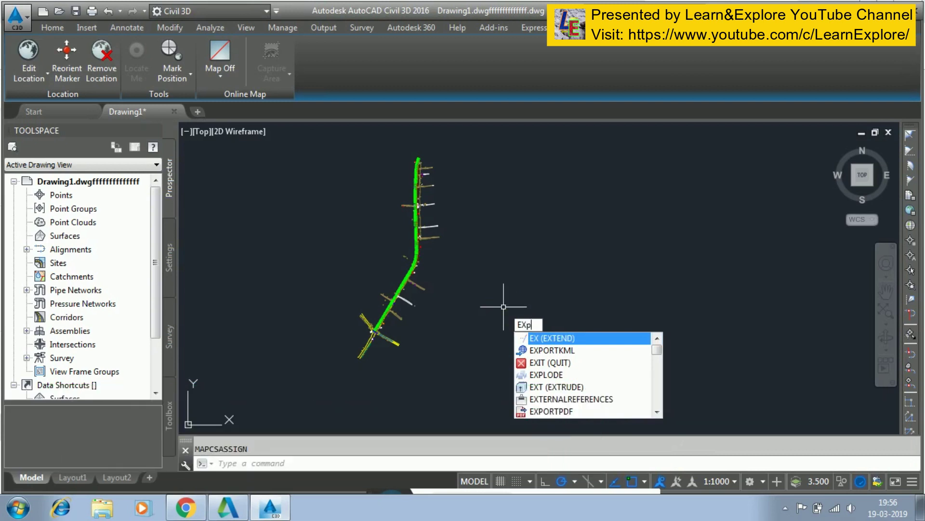
{"action": "type", "text": "OrT"}
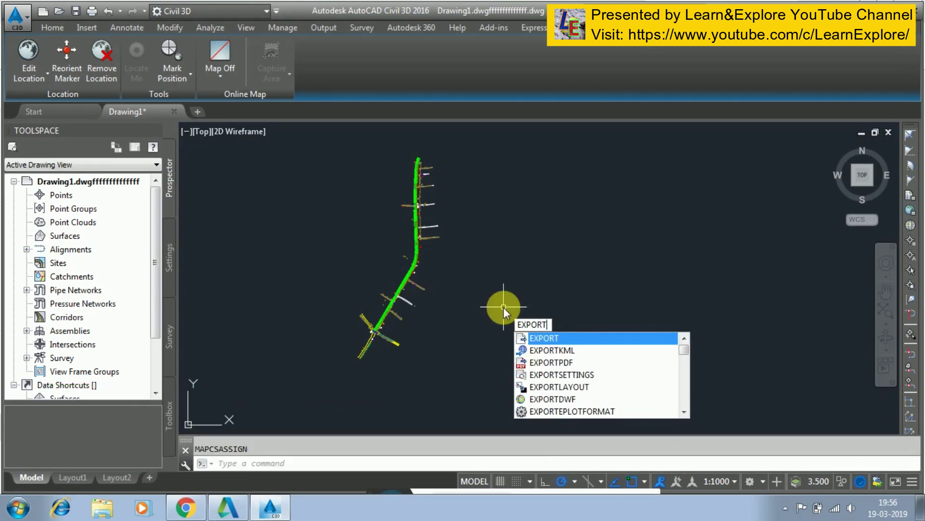
{"action": "type", "text": "KML"}
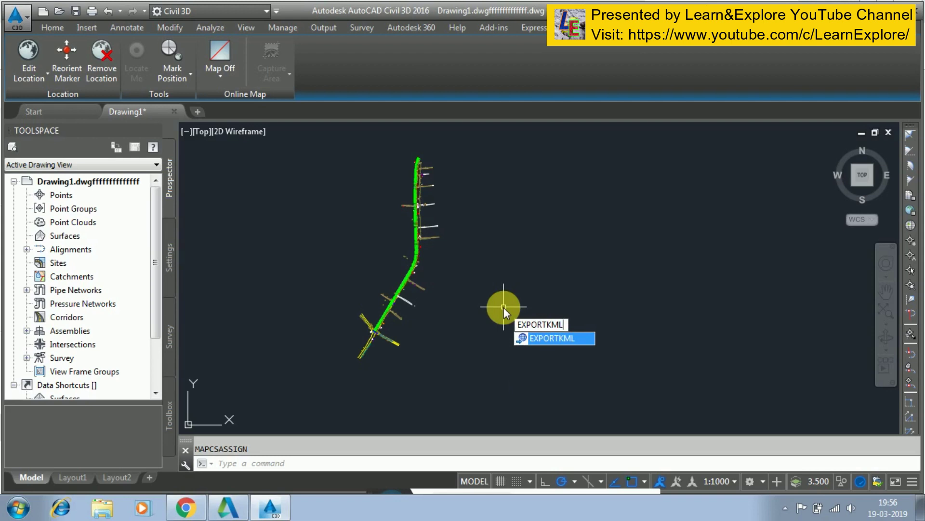
Run EXPORTKML to start the KML export wizard for the road drawing.
{"action": "key", "text": "Return"}
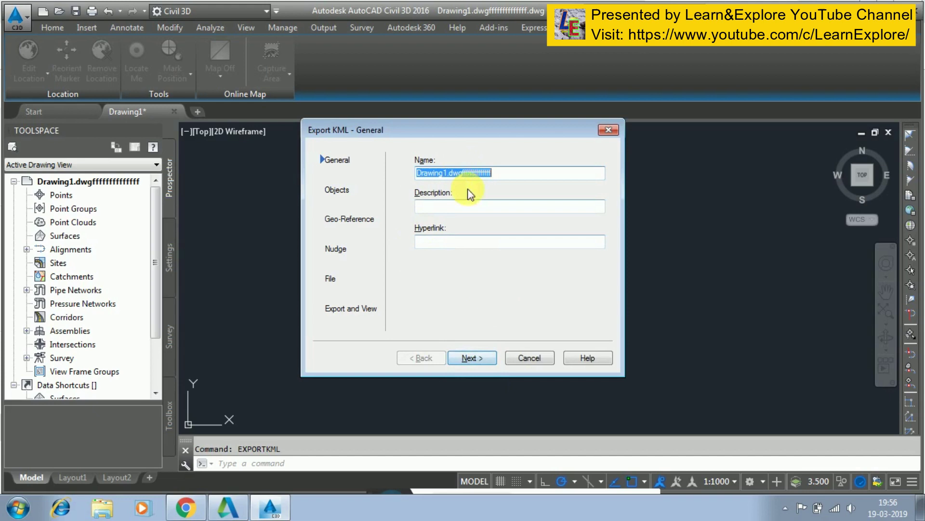
Switch the KML export to Selected objects and begin picking objects in the drawing.
{"action": "left_click", "coordinate": [457, 358]}
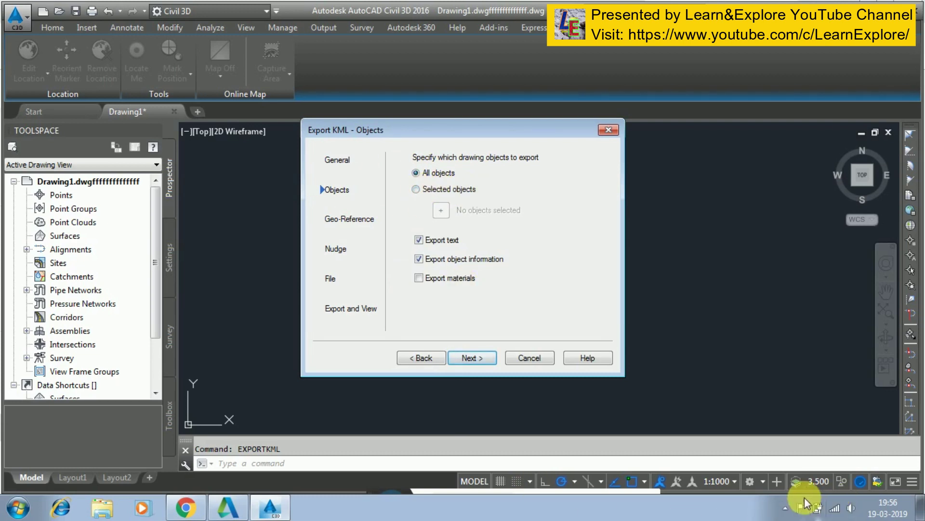
{"action": "left_click", "coordinate": [787, 509]}
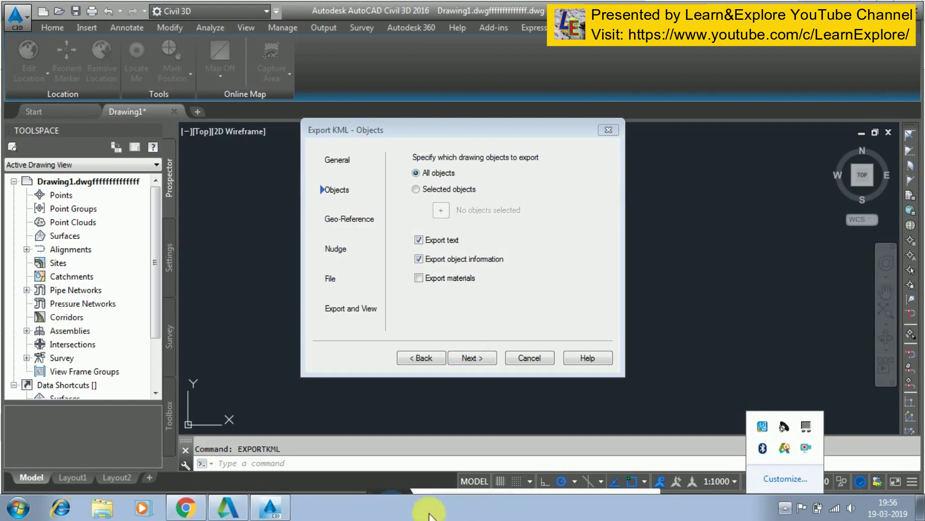
{"action": "mouse_move", "coordinate": [391, 506]}
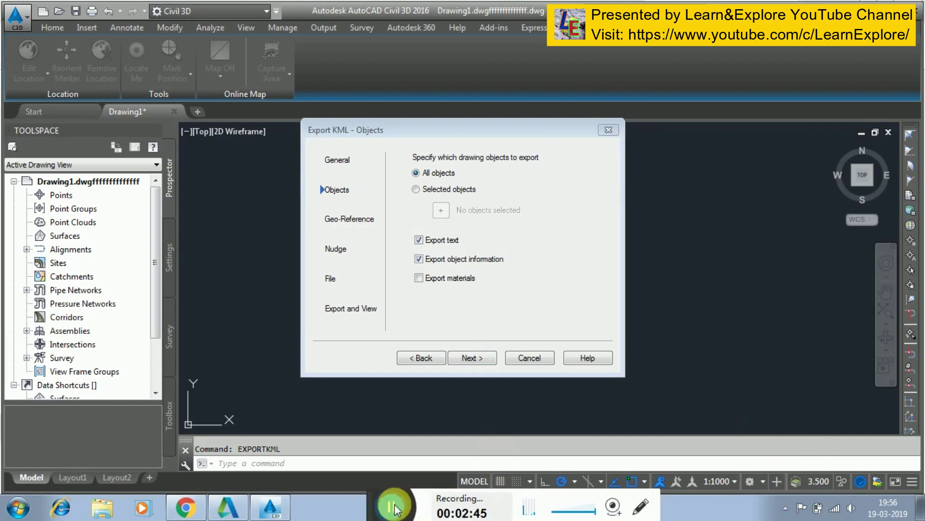
{"action": "left_click_drag", "start_coordinate": [330, 425], "coordinate": [405, 515]}
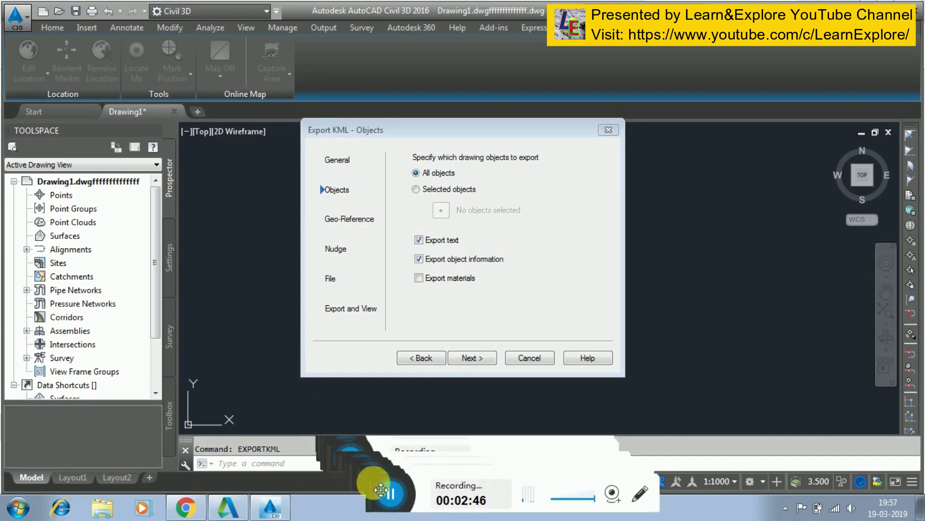
{"action": "left_click", "coordinate": [337, 194]}
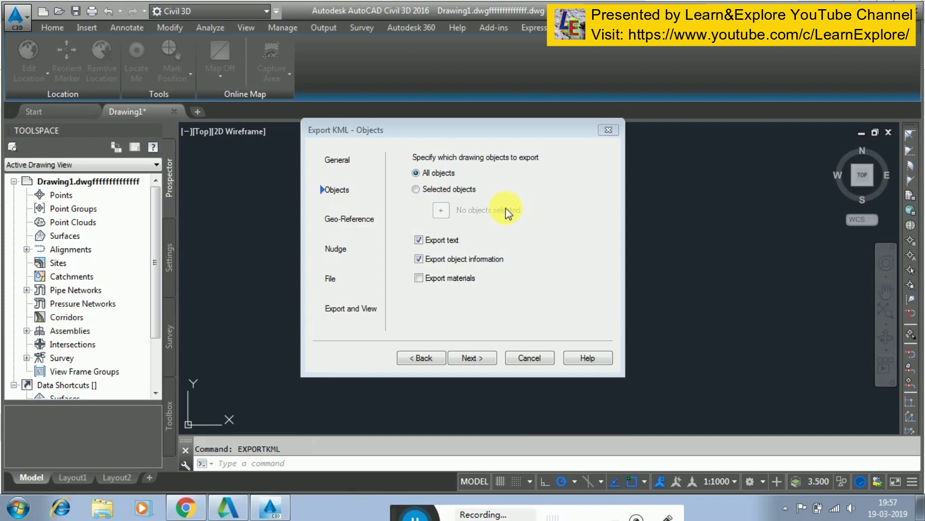
{"action": "left_click", "coordinate": [419, 192]}
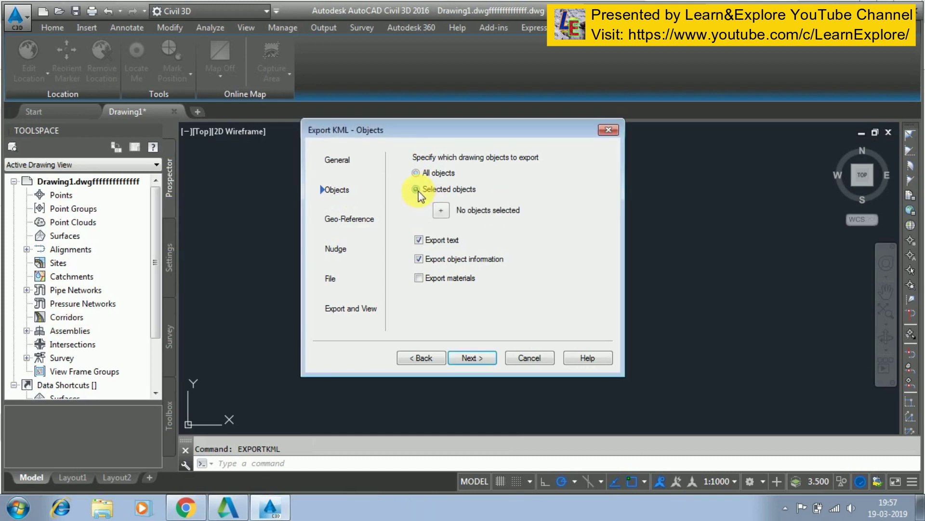
{"action": "left_click", "coordinate": [439, 210]}
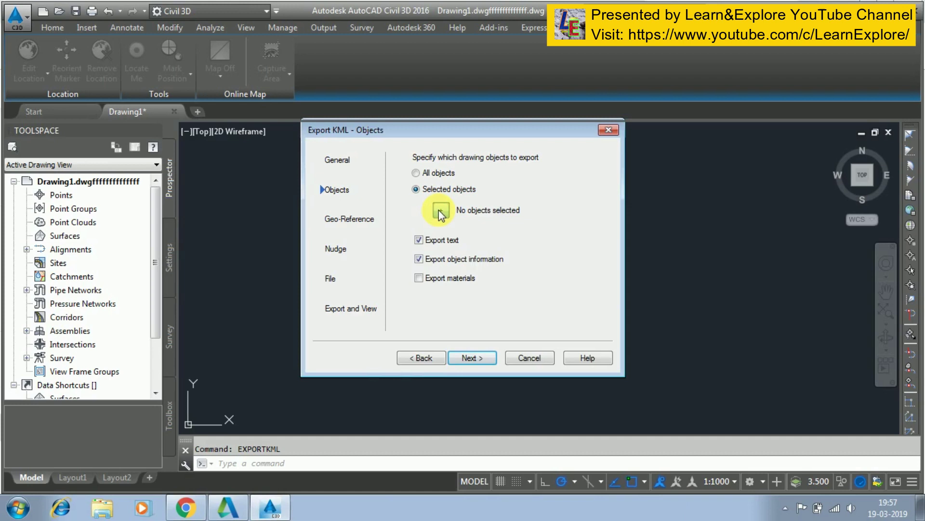
{"action": "scroll", "coordinate": [395, 278], "scroll_direction": "up", "scroll_amount": 5}
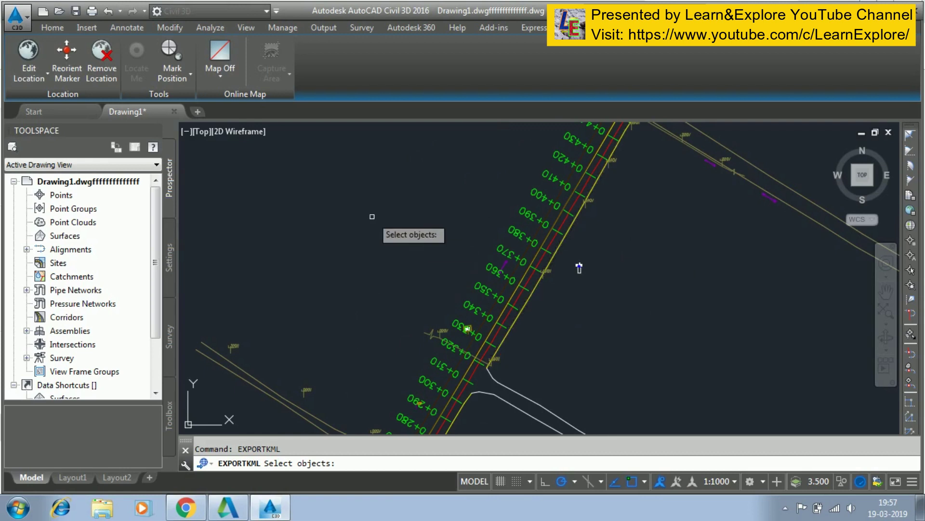
{"action": "scroll", "coordinate": [372, 231], "scroll_direction": "down", "scroll_amount": 3}
Return the KML export to All objects, keeping object information included.
{"action": "key", "text": "Return"}
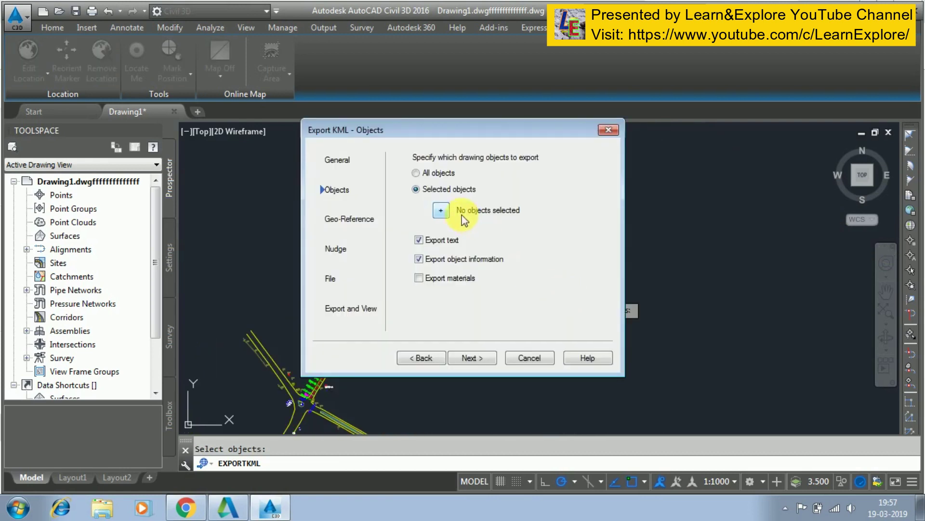
{"action": "left_click", "coordinate": [418, 174]}
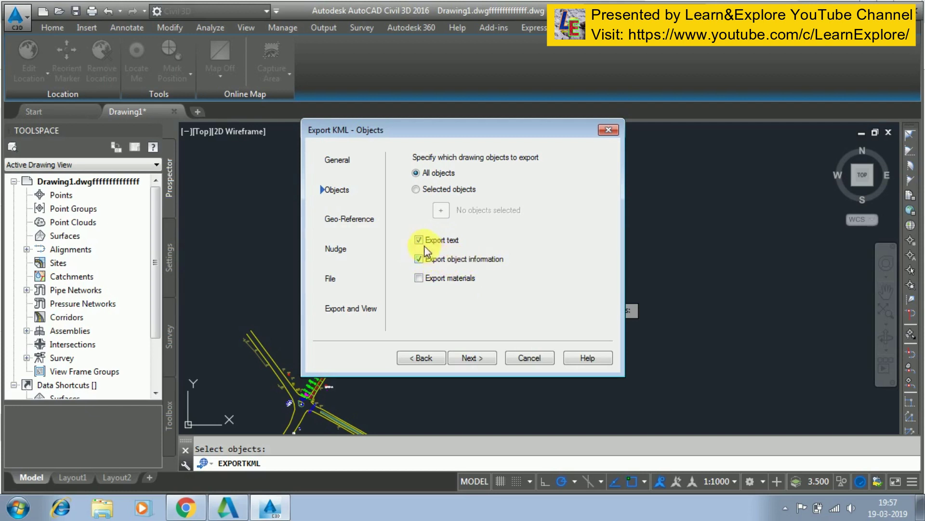
{"action": "left_click", "coordinate": [419, 259]}
{"action": "left_click", "coordinate": [419, 259]}
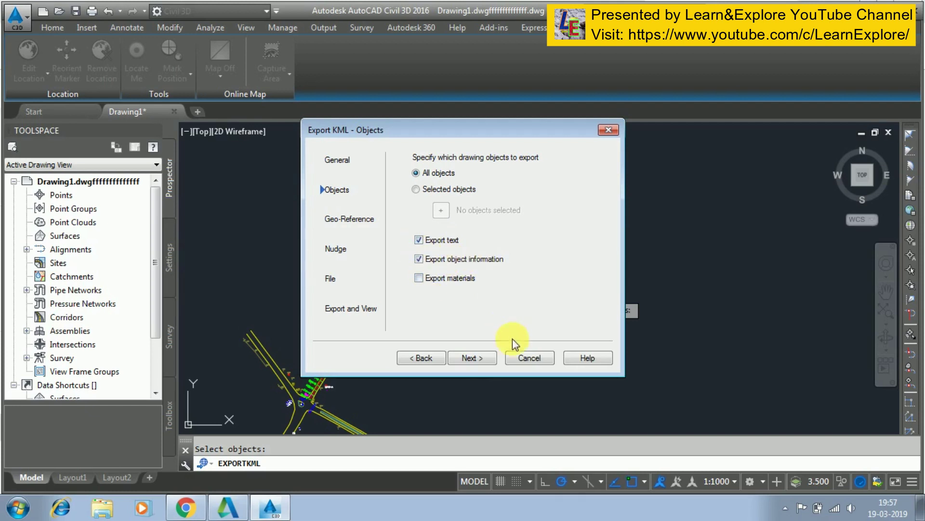
Accept the UTM Zone 44N geo-reference and drape objects on ground in Nudge settings.
{"action": "left_click", "coordinate": [480, 359]}
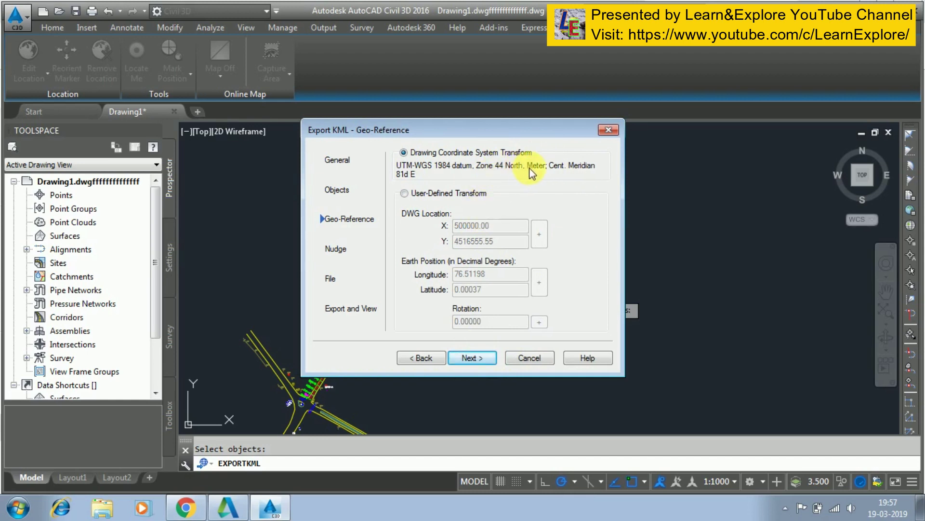
{"action": "left_click", "coordinate": [476, 360]}
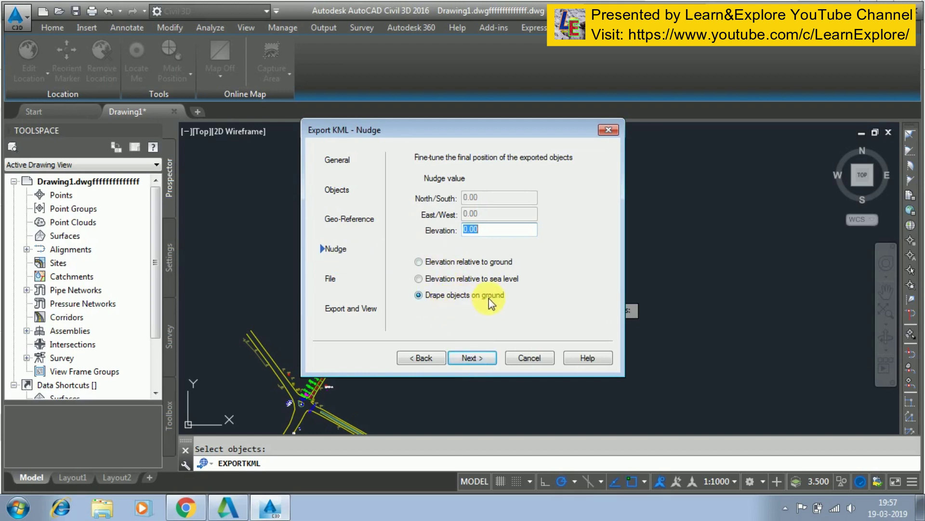
{"action": "left_click", "coordinate": [420, 263]}
{"action": "left_click", "coordinate": [420, 294]}
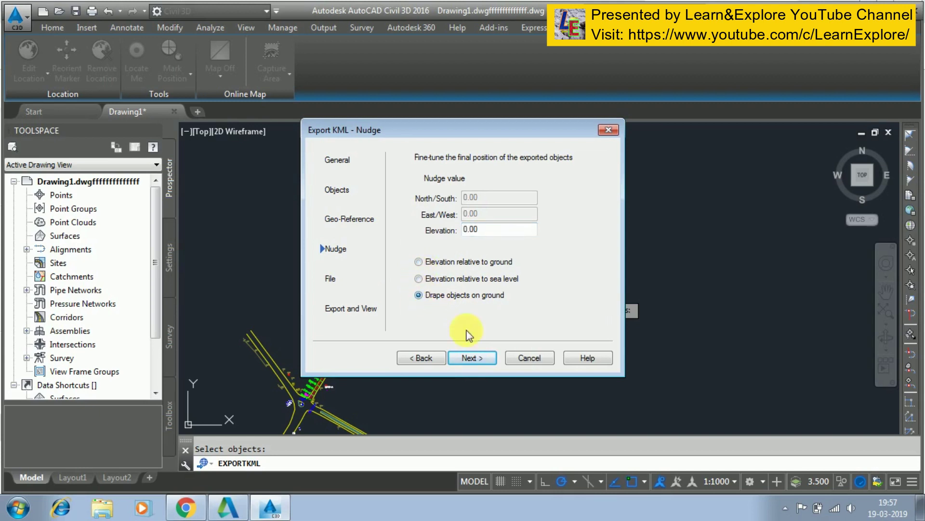
{"action": "left_click", "coordinate": [479, 360]}
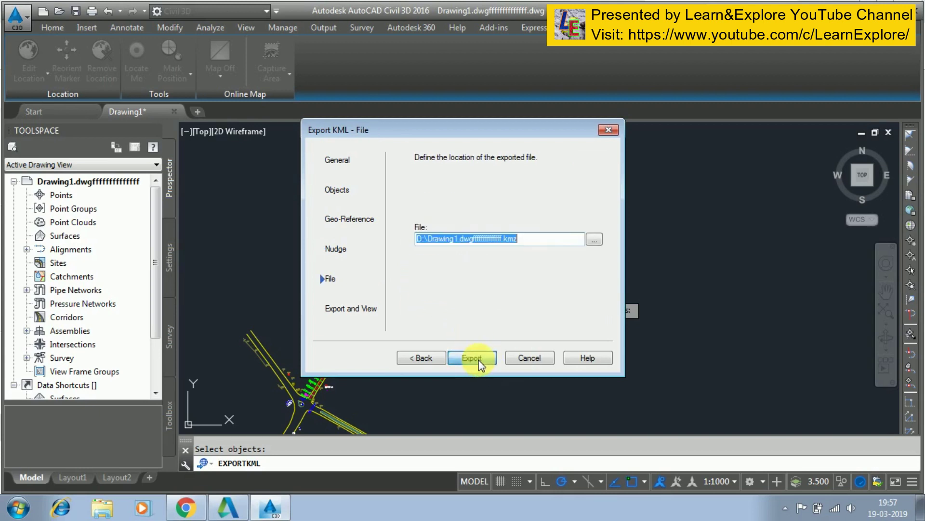
Set the export output file to Drawing1ge.kmz on the Desktop.
{"action": "left_click", "coordinate": [594, 241]}
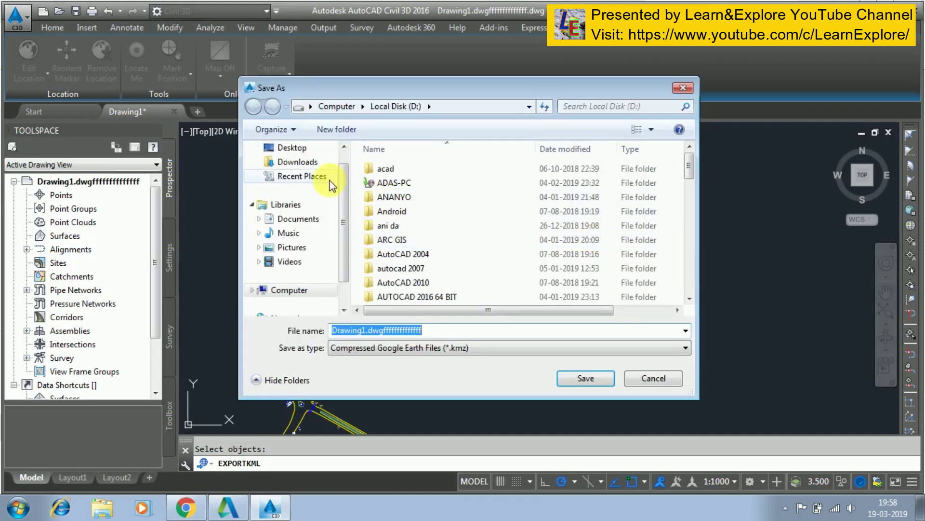
{"action": "left_click", "coordinate": [306, 152]}
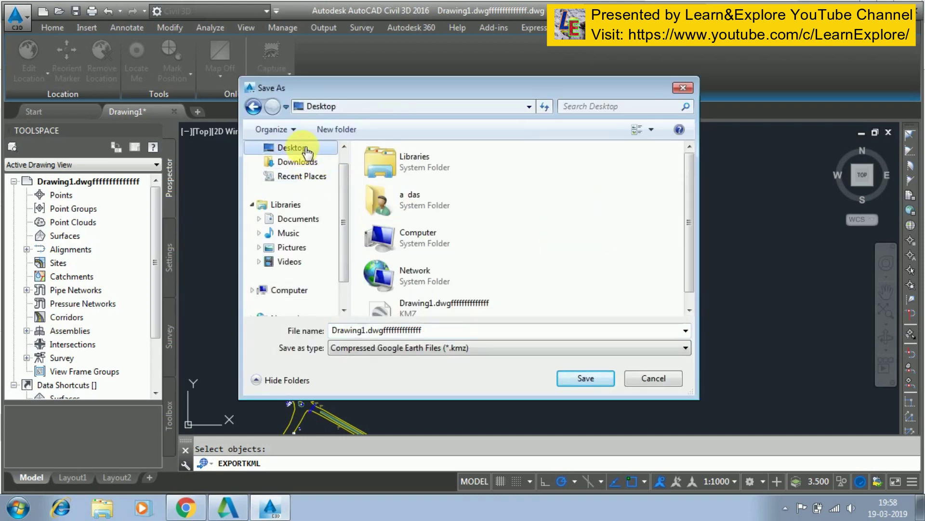
{"action": "double_click", "coordinate": [437, 332]}
{"action": "left_click", "coordinate": [438, 331]}
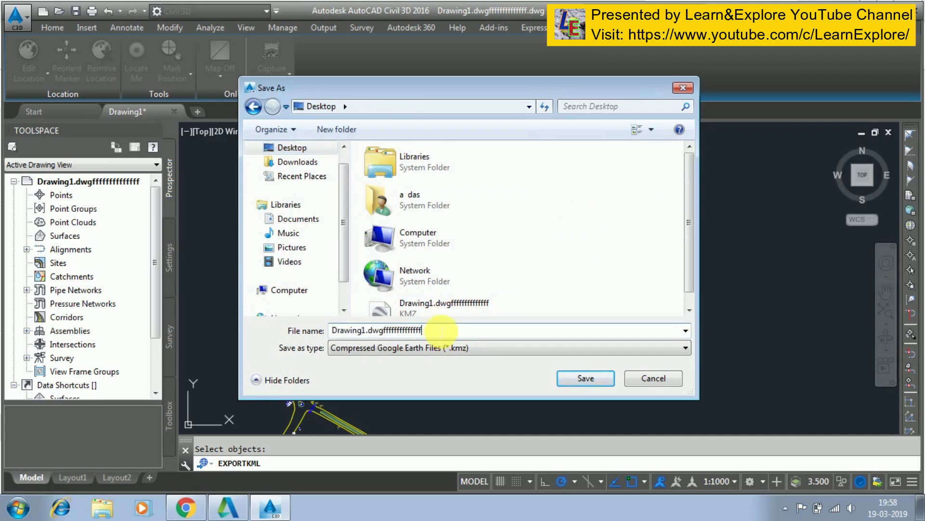
{"action": "key", "text": "BackSpace"}
{"action": "key", "text": "BackSpace"}
{"action": "key", "text": "BackSpace"}
{"action": "key", "text": "BackSpace"}
{"action": "key", "text": "BackSpace"}
{"action": "key", "text": "BackSpace"}
{"action": "key", "text": "BackSpace"}
{"action": "key", "text": "BackSpace"}
{"action": "key", "text": "BackSpace"}
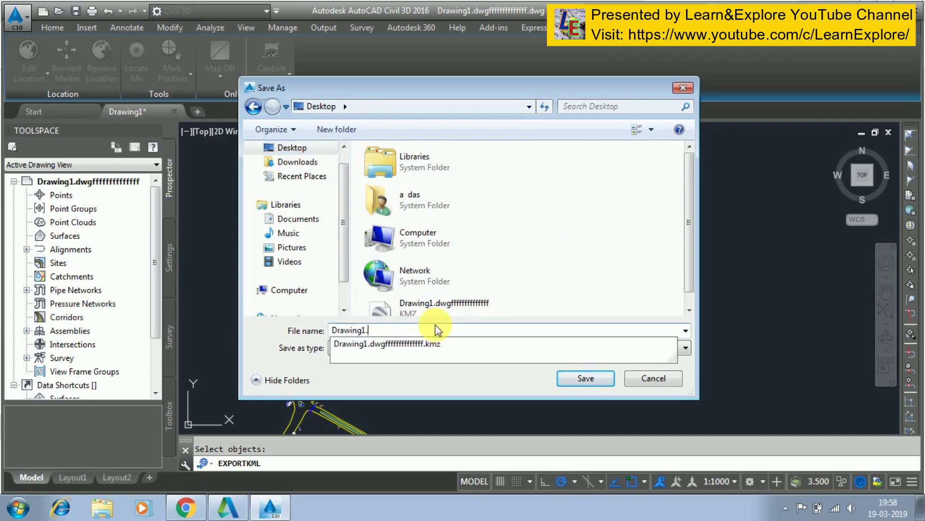
{"action": "key", "text": "BackSpace"}
{"action": "type", "text": "ge"}
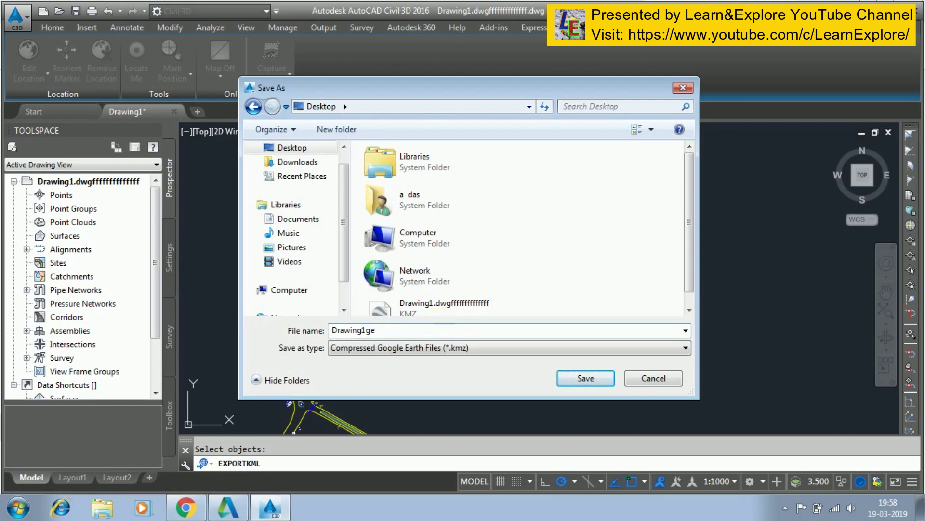
{"action": "left_click", "coordinate": [510, 344]}
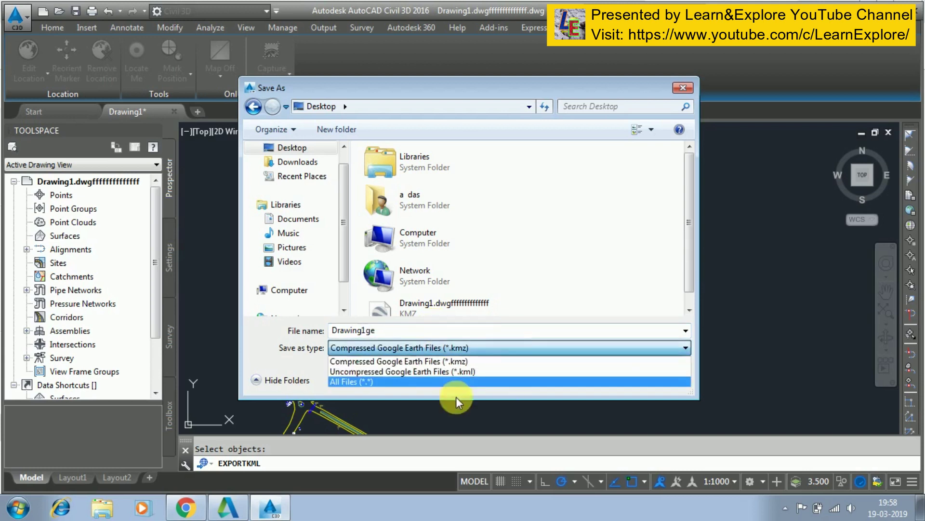
{"action": "left_click", "coordinate": [456, 364]}
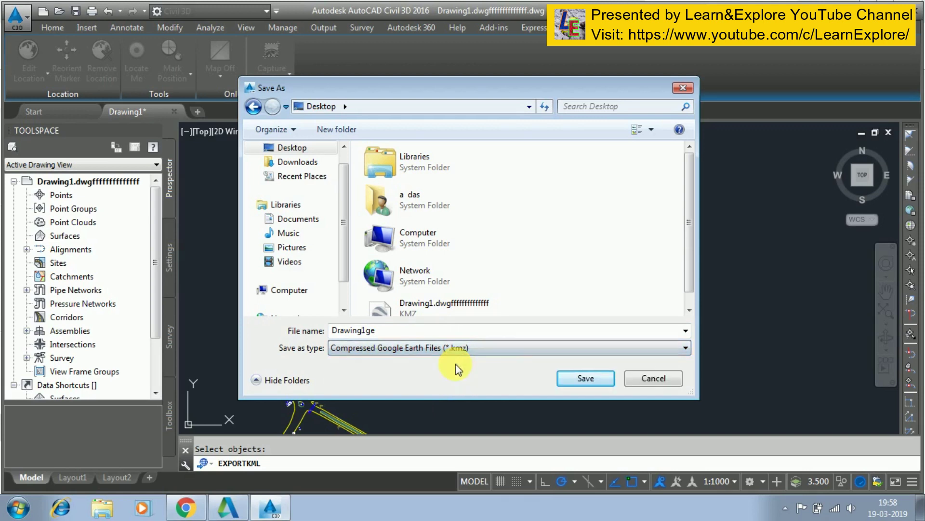
{"action": "left_click", "coordinate": [580, 377]}
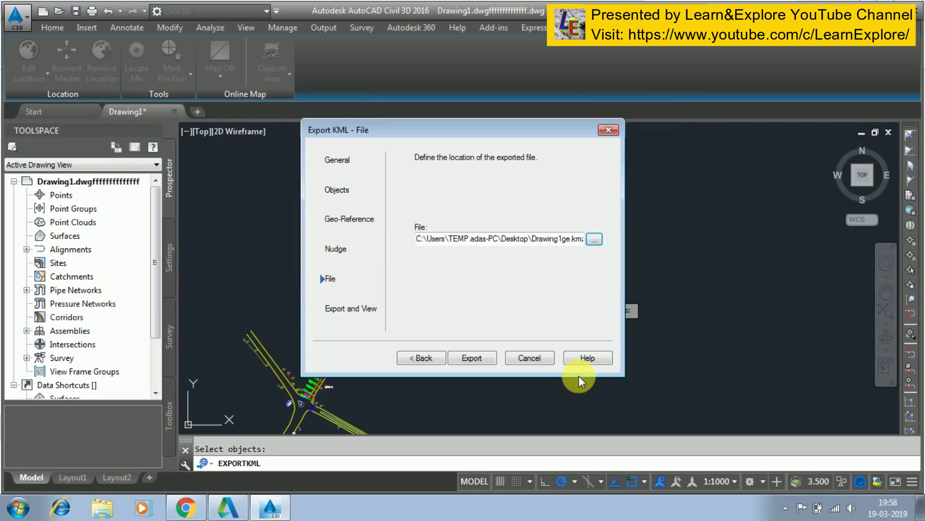
Export the drawing to Drawing1ge.kmz and close the finished wizard.
{"action": "left_click", "coordinate": [478, 359]}
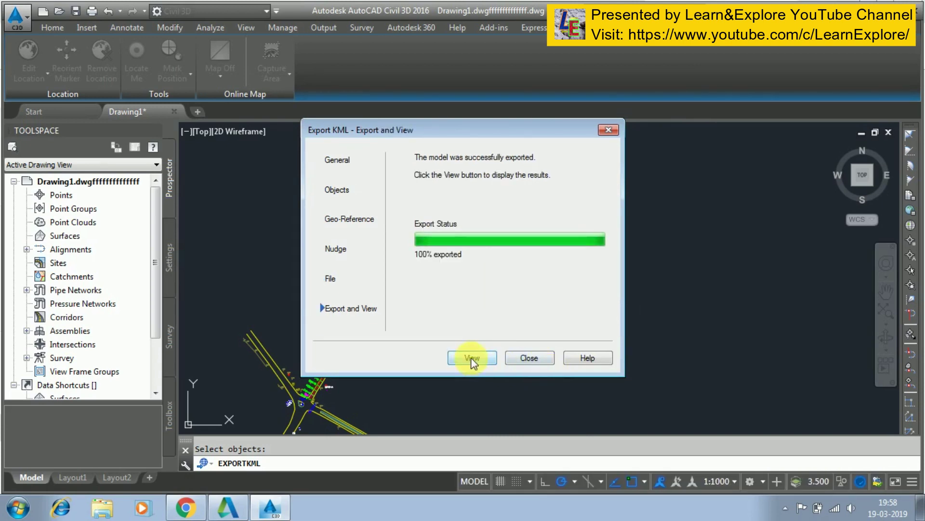
{"action": "left_click", "coordinate": [527, 359]}
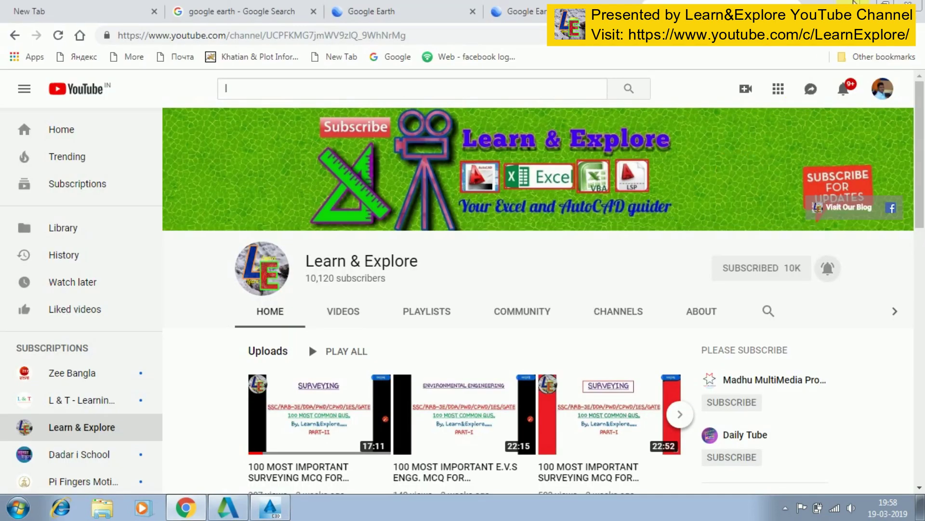
Place the Drawing1ge file on the desktop, refresh the desktop, and restore Chrome.
{"action": "left_click", "coordinate": [862, 5]}
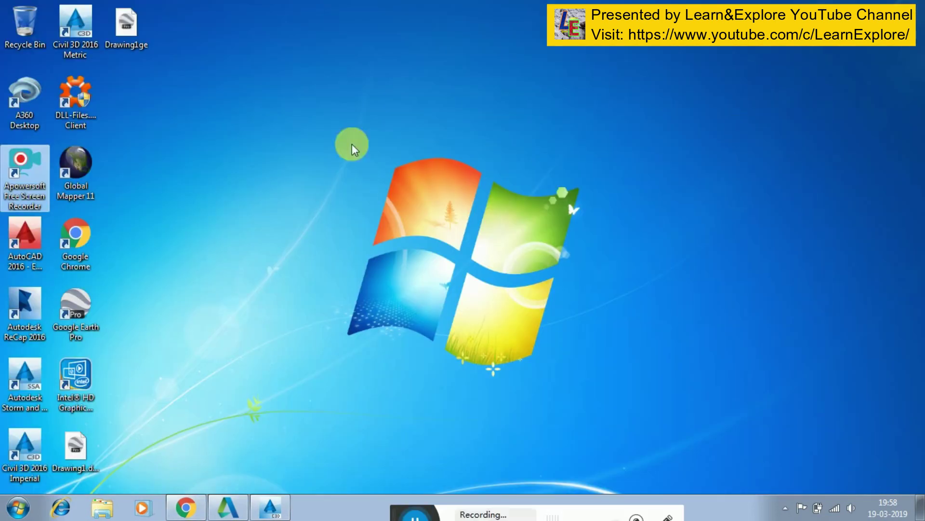
{"action": "left_click_drag", "start_coordinate": [142, 25], "coordinate": [304, 155]}
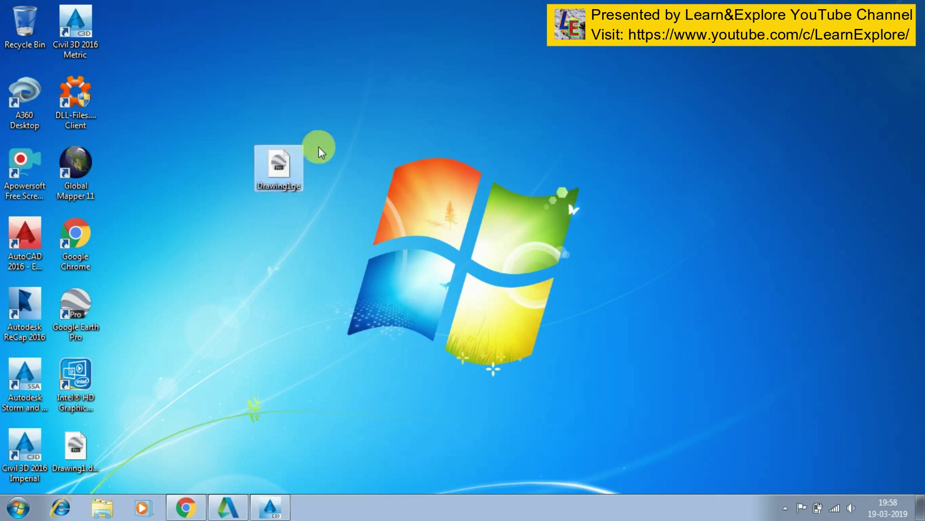
{"action": "right_click", "coordinate": [448, 114]}
{"action": "left_click", "coordinate": [504, 150]}
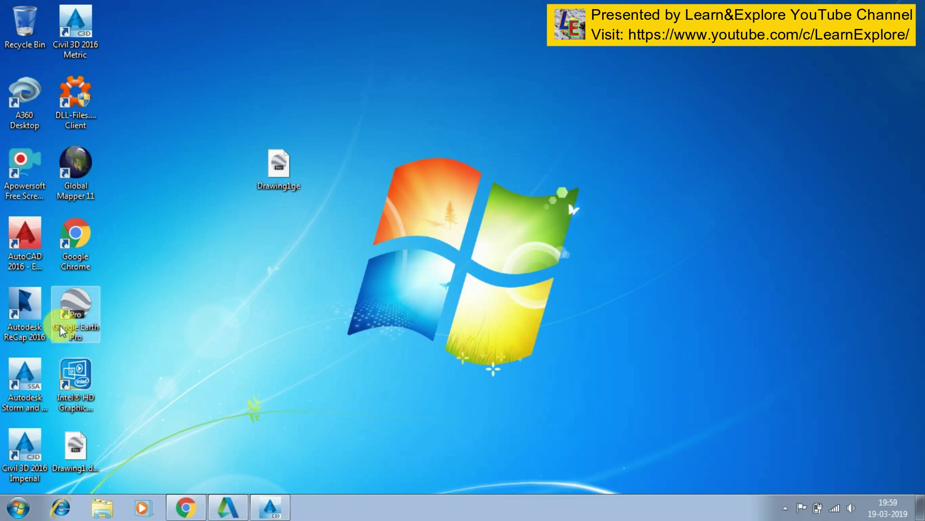
{"action": "left_click", "coordinate": [189, 510]}
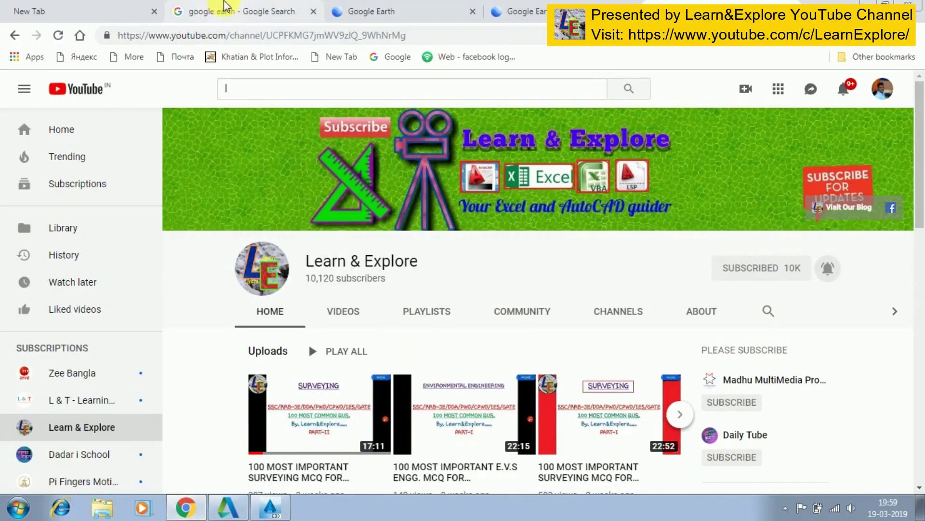
Bring up the Google Earth web app with My Places collapsed and the main menu open.
{"action": "left_click", "coordinate": [225, 9]}
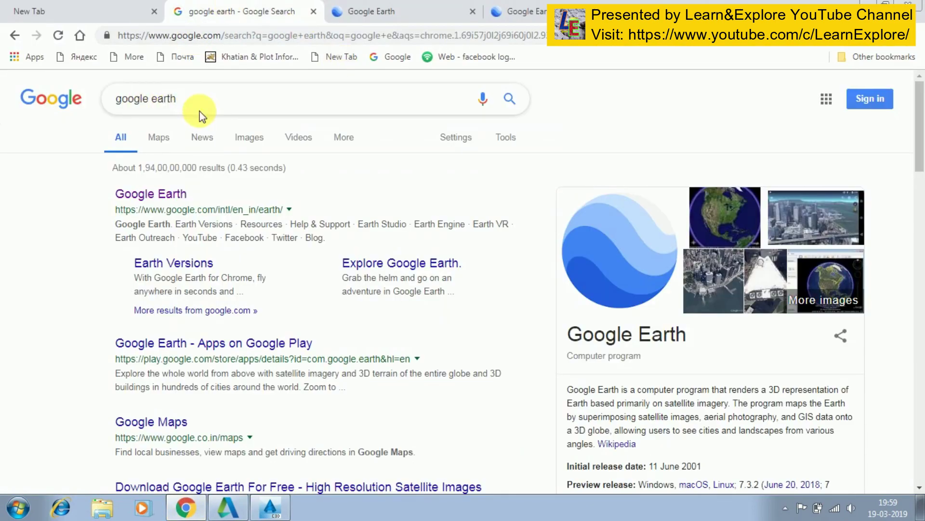
{"action": "left_click", "coordinate": [363, 10]}
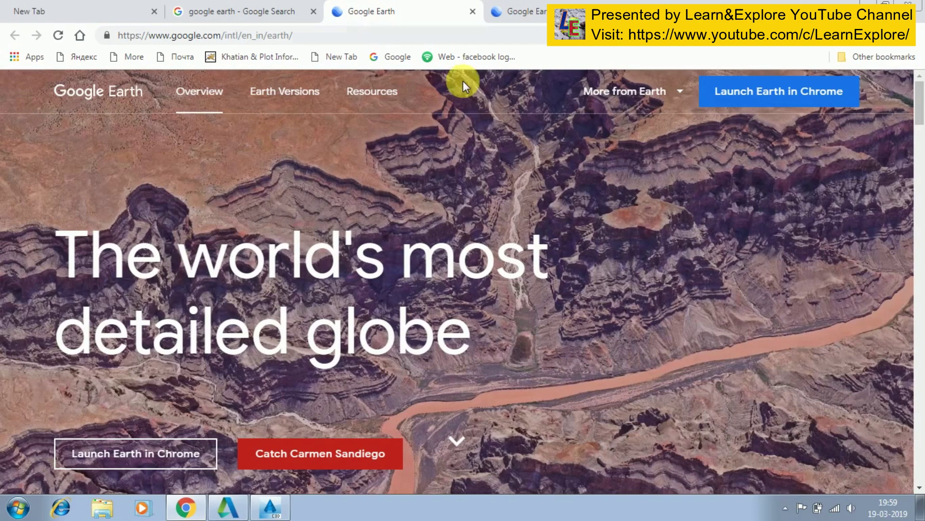
{"action": "left_click", "coordinate": [787, 98]}
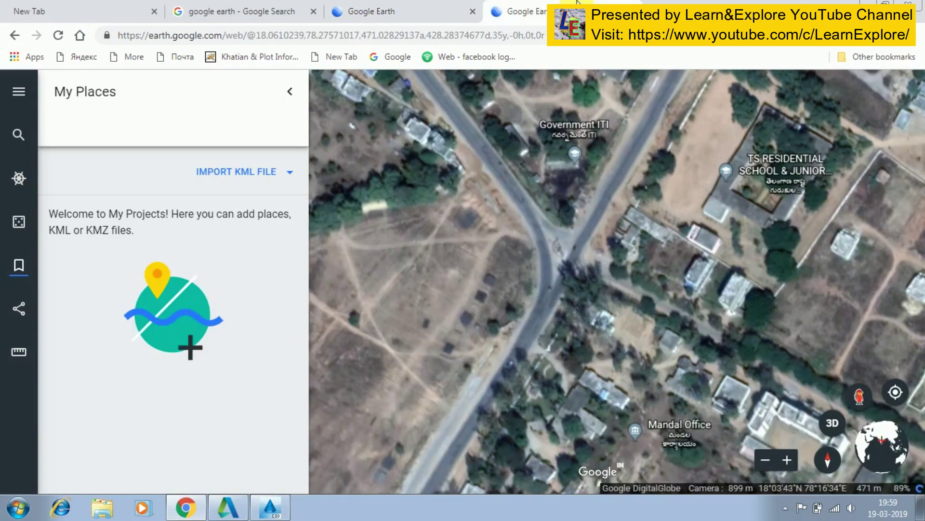
{"action": "left_click", "coordinate": [290, 91]}
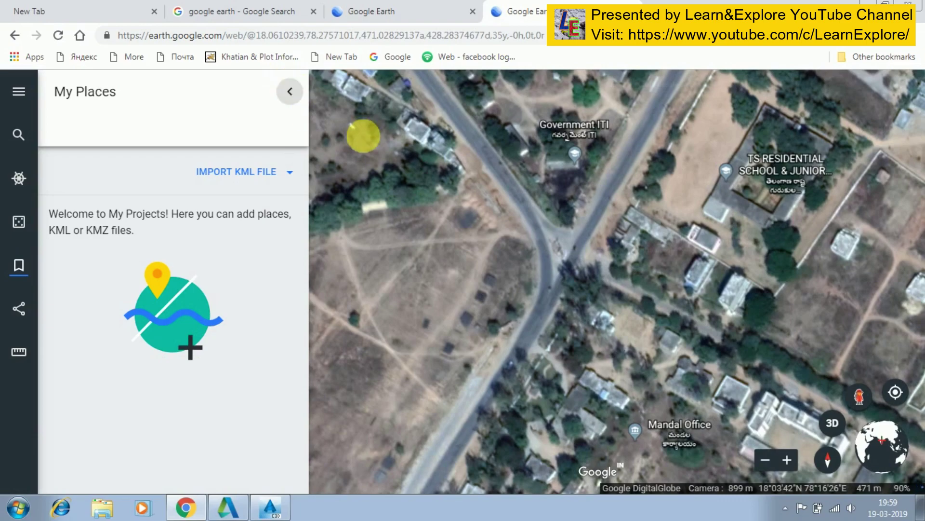
{"action": "scroll", "coordinate": [299, 149], "scroll_direction": "down", "scroll_amount": 3}
{"action": "scroll", "coordinate": [293, 141], "scroll_direction": "down", "scroll_amount": 3}
{"action": "scroll", "coordinate": [297, 141], "scroll_direction": "down", "scroll_amount": 3}
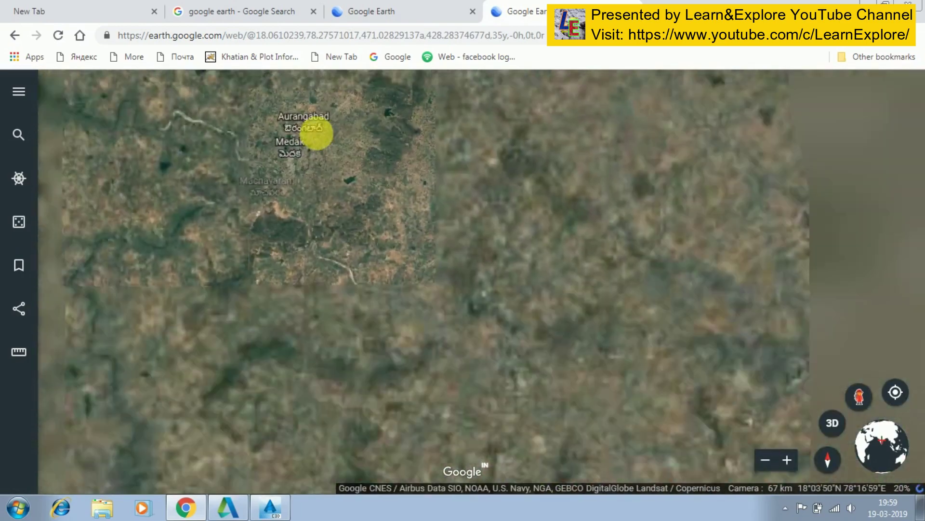
{"action": "scroll", "coordinate": [318, 134], "scroll_direction": "down", "scroll_amount": 3}
{"action": "scroll", "coordinate": [322, 134], "scroll_direction": "down", "scroll_amount": 3}
{"action": "scroll", "coordinate": [324, 134], "scroll_direction": "down", "scroll_amount": 3}
{"action": "scroll", "coordinate": [325, 134], "scroll_direction": "down", "scroll_amount": 3}
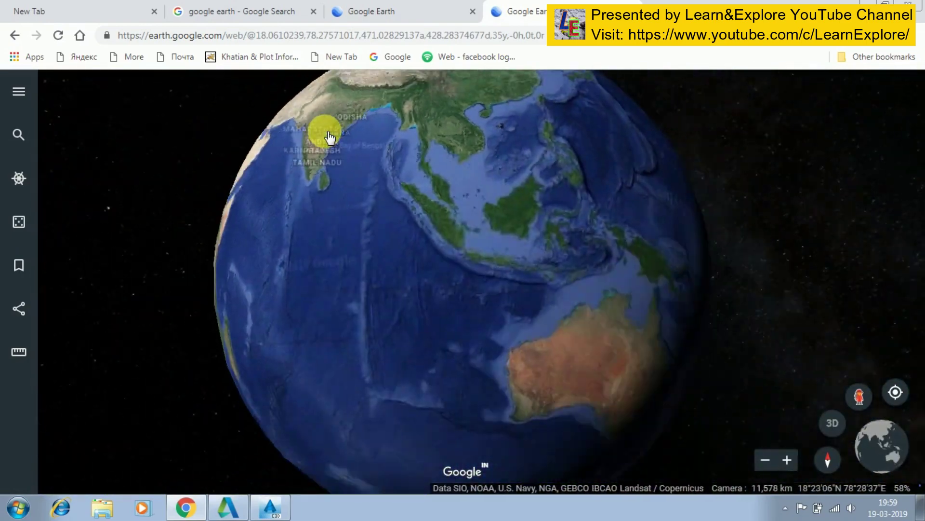
{"action": "left_click", "coordinate": [19, 91]}
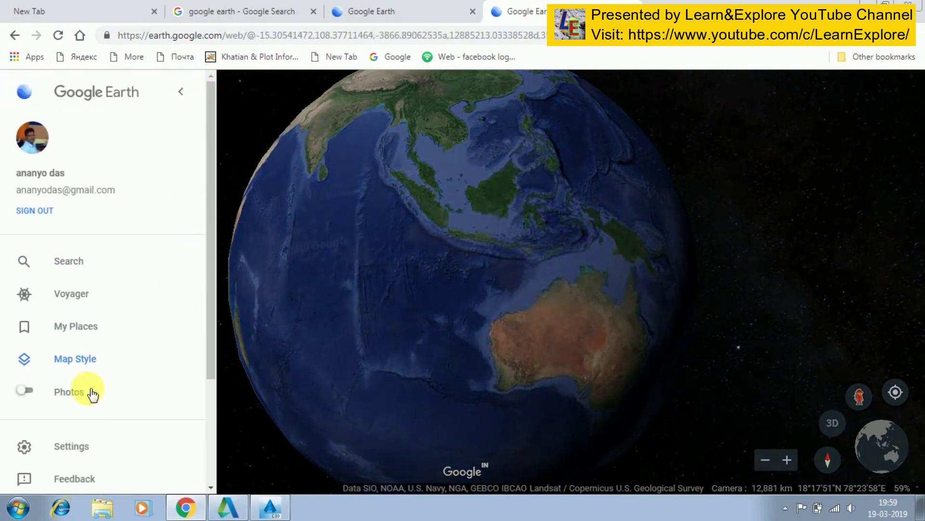
Turn on 'Enable KML file import (experimental)' in Google Earth settings and save.
{"action": "left_click", "coordinate": [78, 446]}
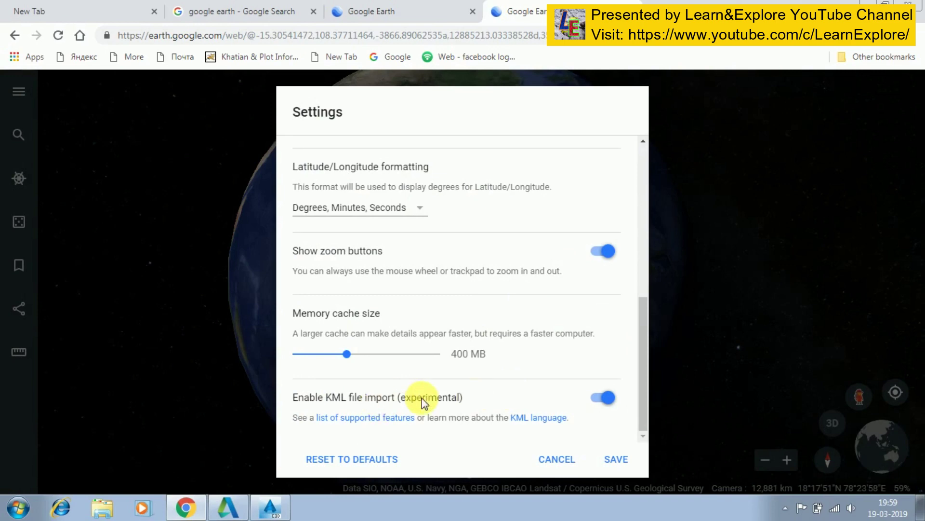
{"action": "left_click", "coordinate": [605, 401]}
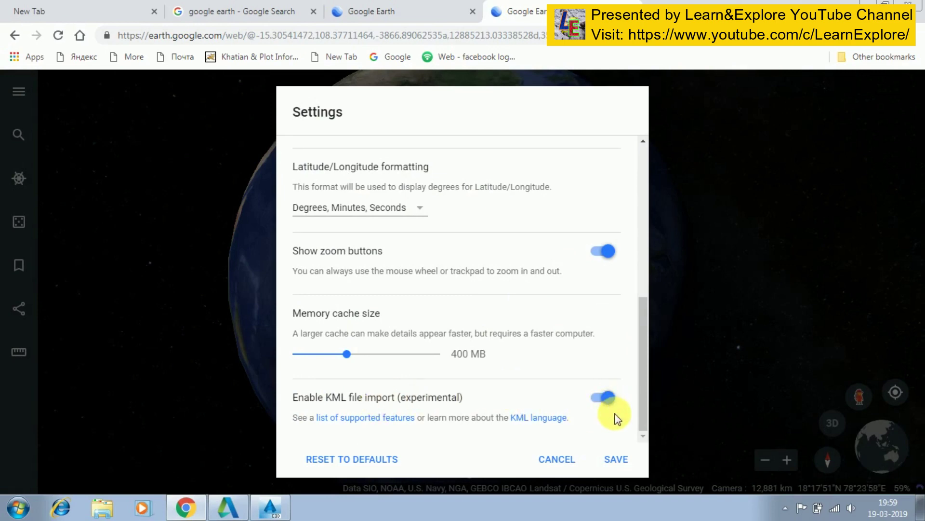
{"action": "left_click", "coordinate": [616, 462]}
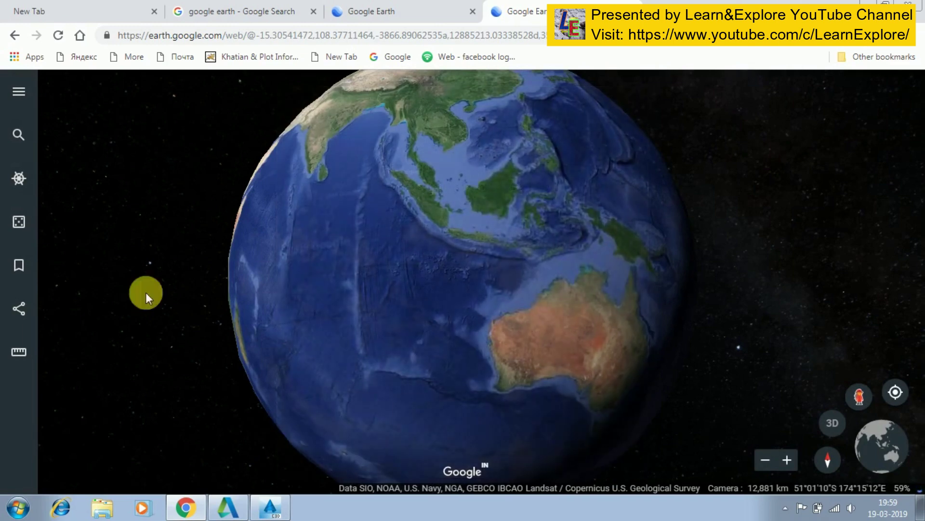
{"action": "left_click", "coordinate": [20, 94]}
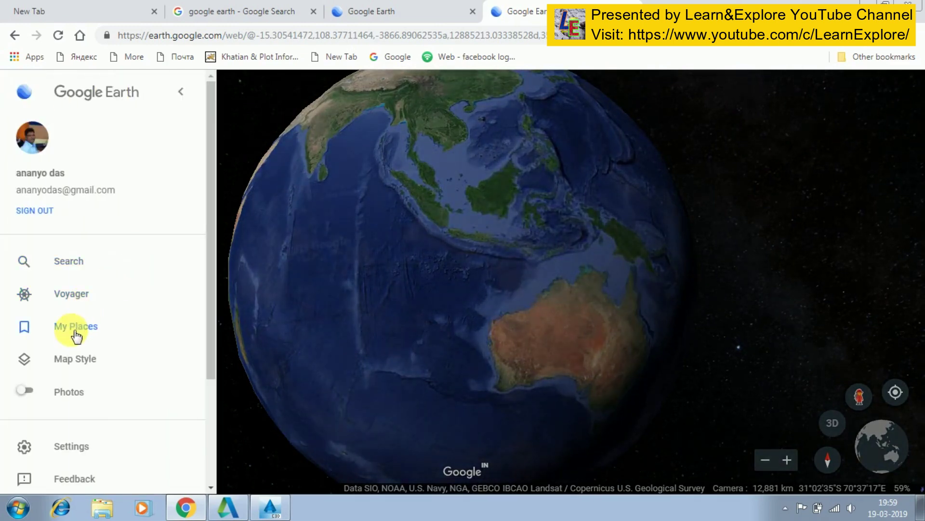
Import the Drawing1ge KMZ file from the Desktop through My Places.
{"action": "left_click", "coordinate": [81, 332]}
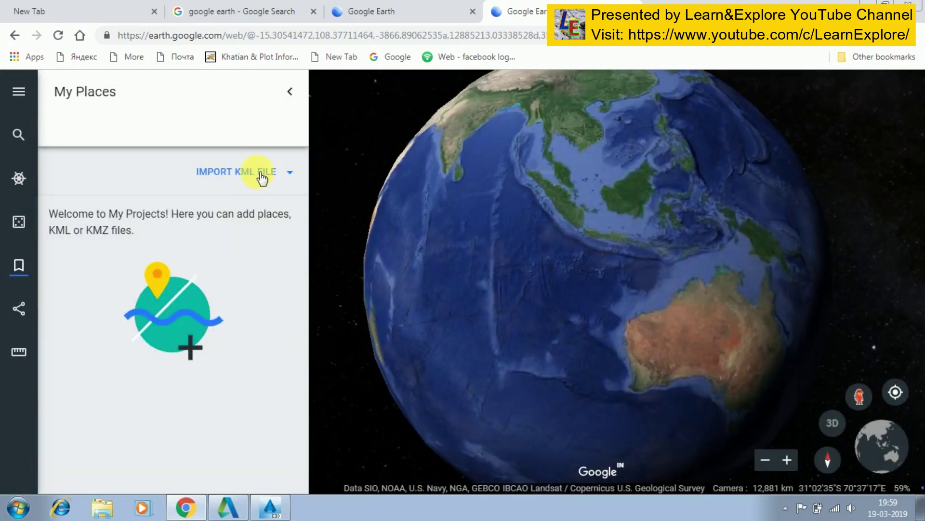
{"action": "left_click", "coordinate": [260, 177]}
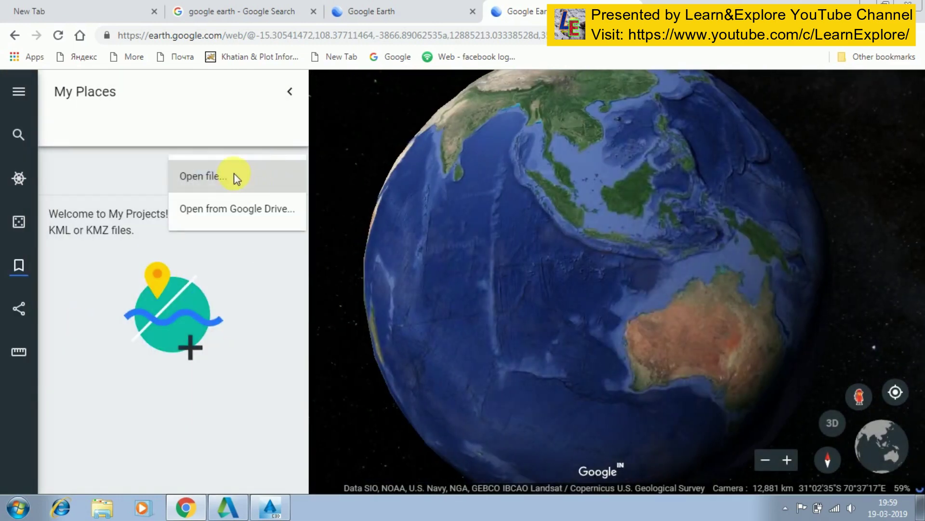
{"action": "left_click", "coordinate": [239, 177]}
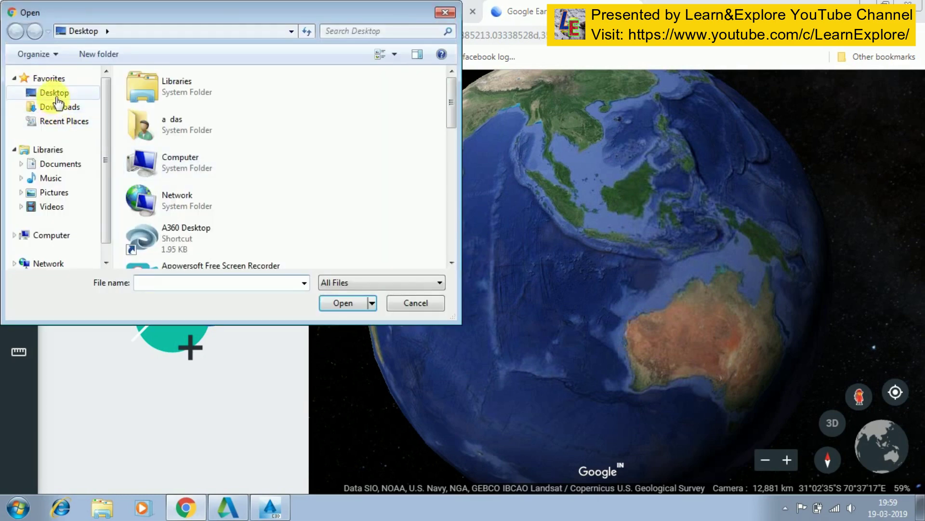
{"action": "left_click", "coordinate": [56, 94]}
{"action": "left_click_drag", "start_coordinate": [451, 128], "coordinate": [460, 267]}
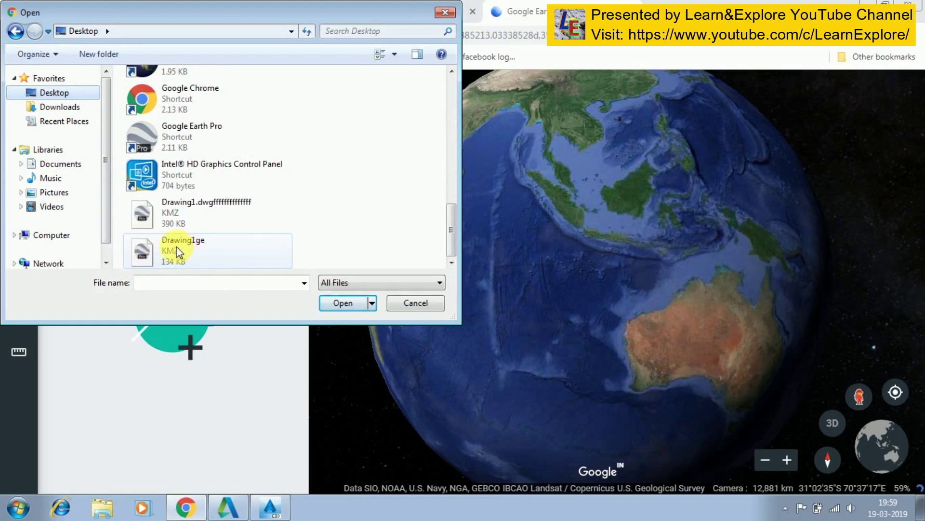
{"action": "left_click", "coordinate": [199, 246]}
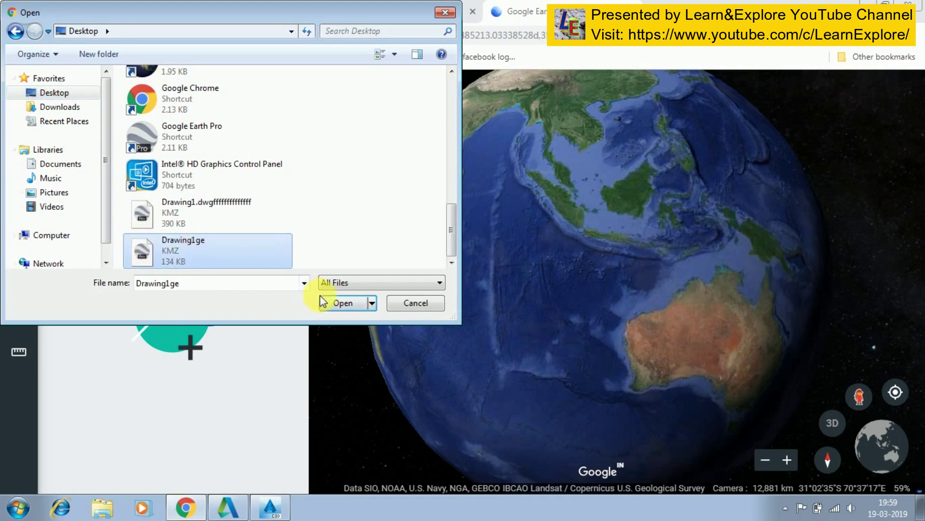
{"action": "left_click", "coordinate": [335, 305]}
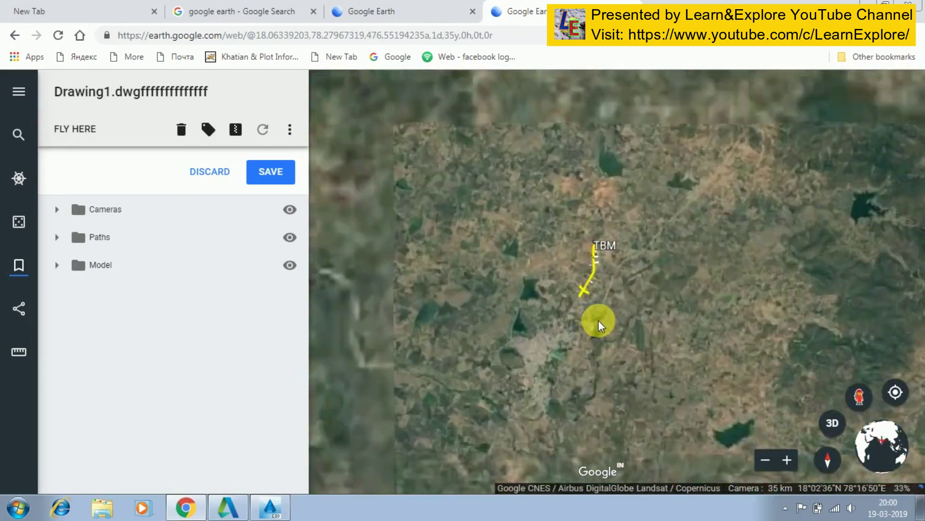
{"action": "scroll", "coordinate": [587, 315], "scroll_direction": "up", "scroll_amount": 5}
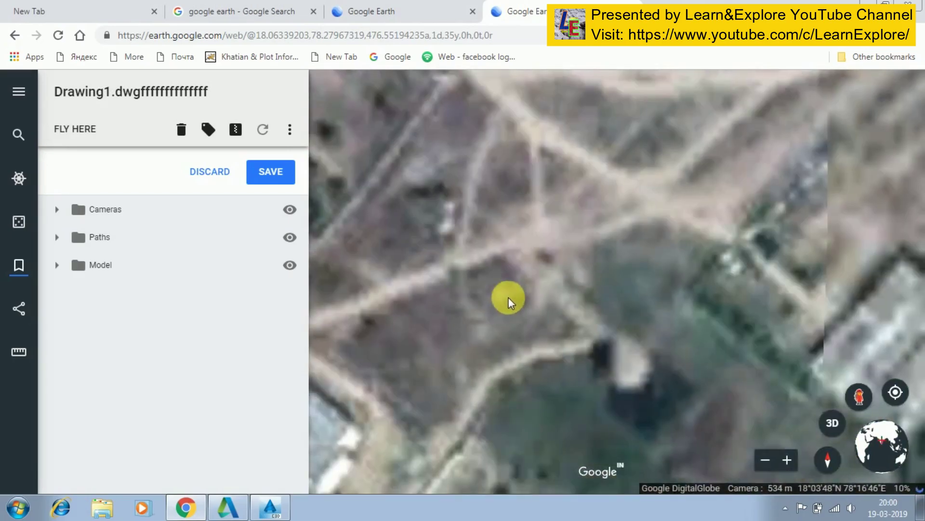
{"action": "scroll", "coordinate": [518, 297], "scroll_direction": "down", "scroll_amount": 3}
{"action": "scroll", "coordinate": [444, 338], "scroll_direction": "up", "scroll_amount": 2}
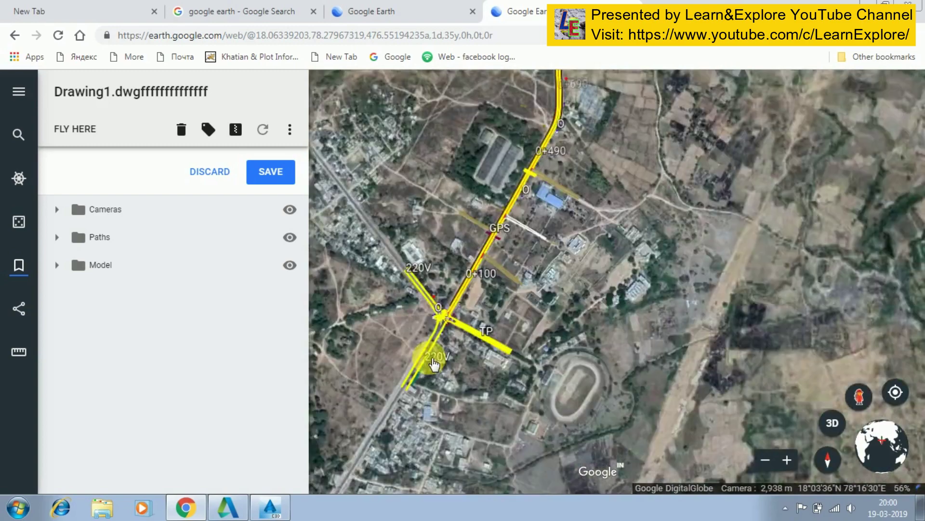
{"action": "scroll", "coordinate": [444, 338], "scroll_direction": "up", "scroll_amount": 2}
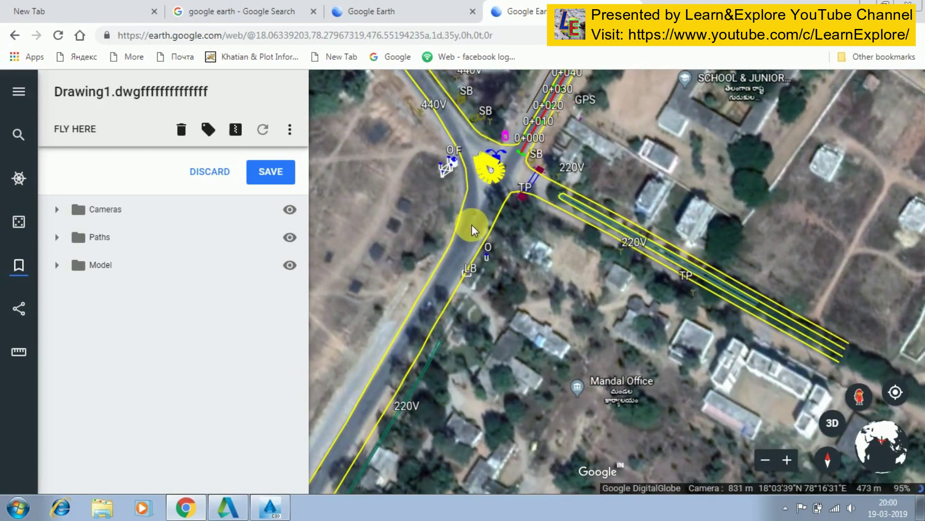
{"action": "scroll", "coordinate": [512, 264], "scroll_direction": "up", "scroll_amount": 3}
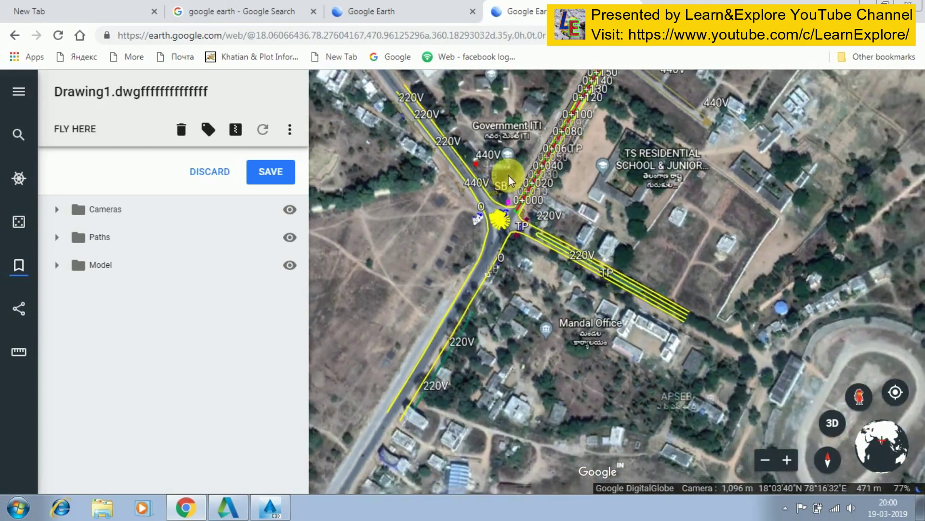
{"action": "scroll", "coordinate": [472, 368], "scroll_direction": "down", "scroll_amount": 2}
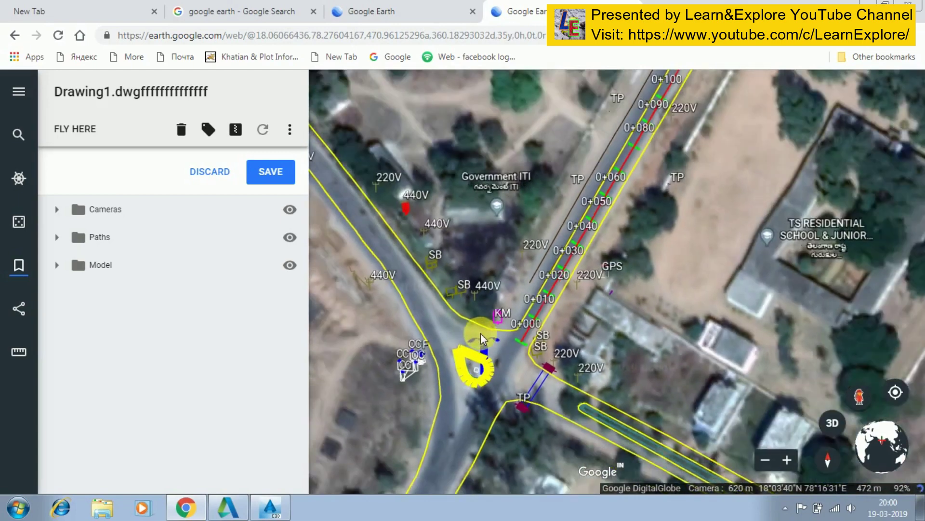
{"action": "scroll", "coordinate": [439, 366], "scroll_direction": "down", "scroll_amount": 3}
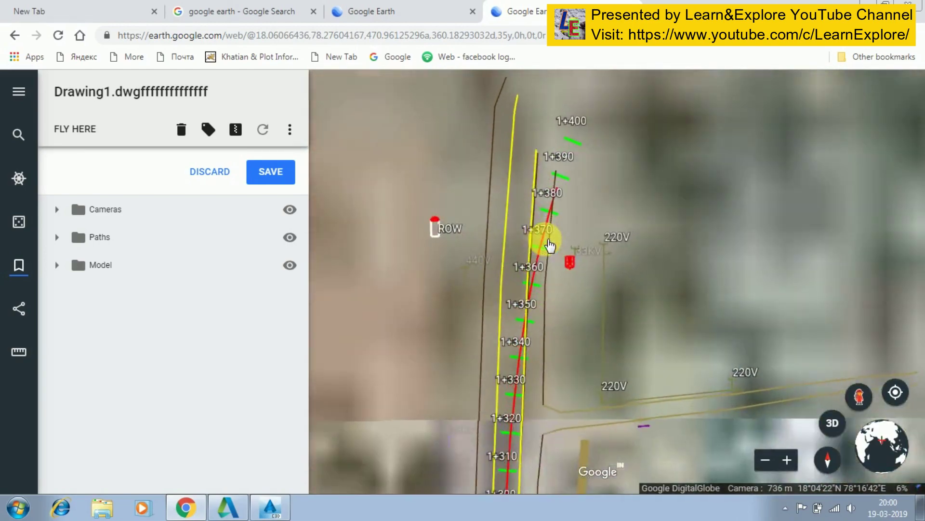
{"action": "scroll", "coordinate": [550, 245], "scroll_direction": "up", "scroll_amount": 2}
{"action": "scroll", "coordinate": [414, 245], "scroll_direction": "down", "scroll_amount": 3}
{"action": "scroll", "coordinate": [414, 243], "scroll_direction": "down", "scroll_amount": 3}
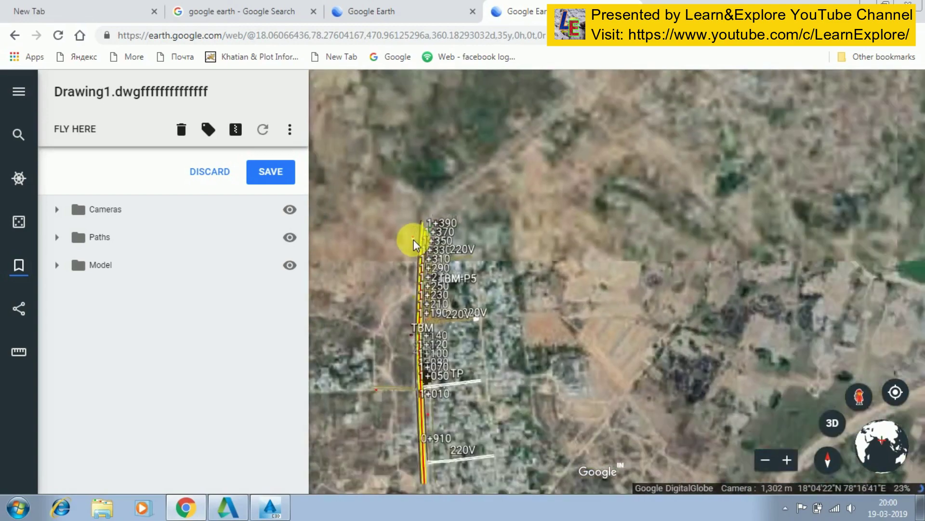
{"action": "scroll", "coordinate": [413, 243], "scroll_direction": "down", "scroll_amount": 3}
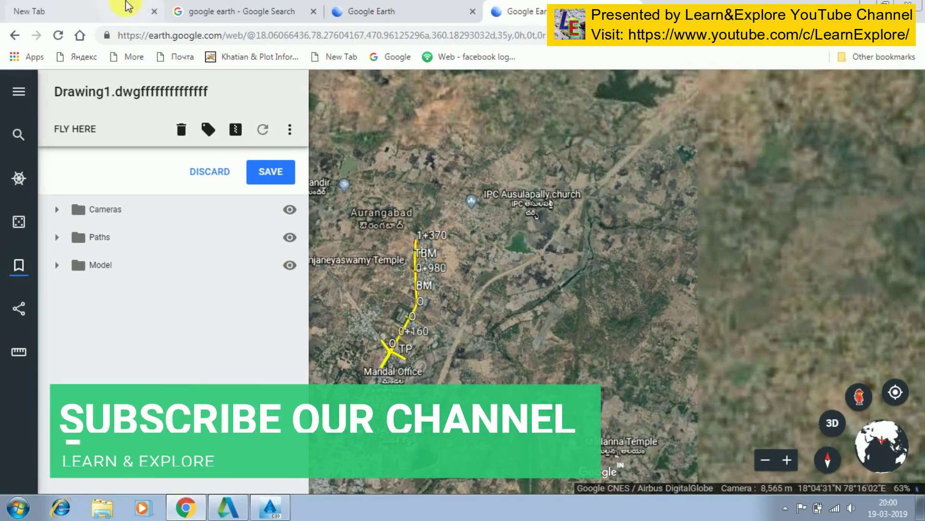